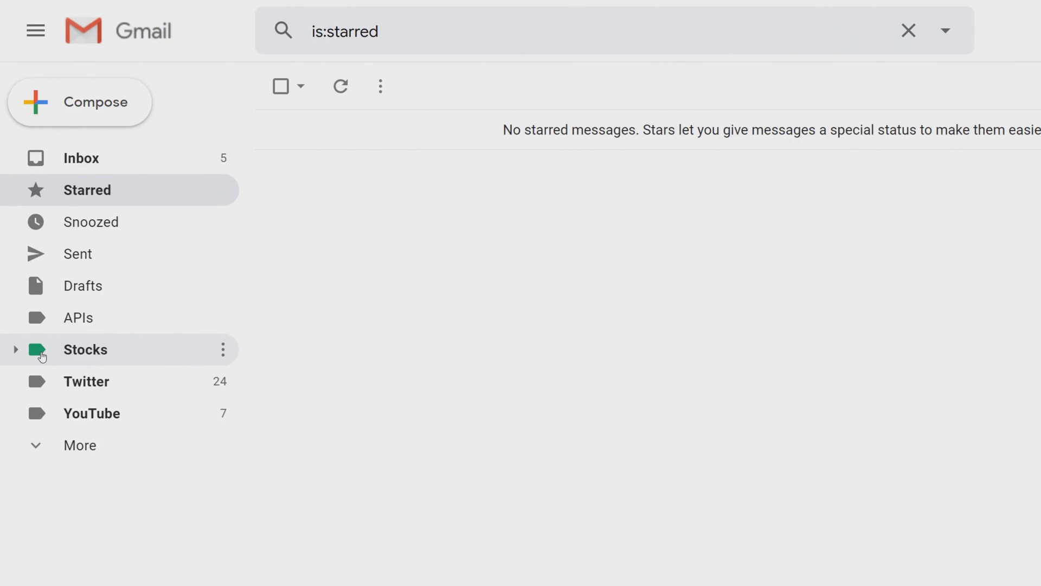
# Open the Costco email under Stocks/Dividend Increase and its 'Read now »' Seeking Alpha article
pyautogui.click(15, 352)
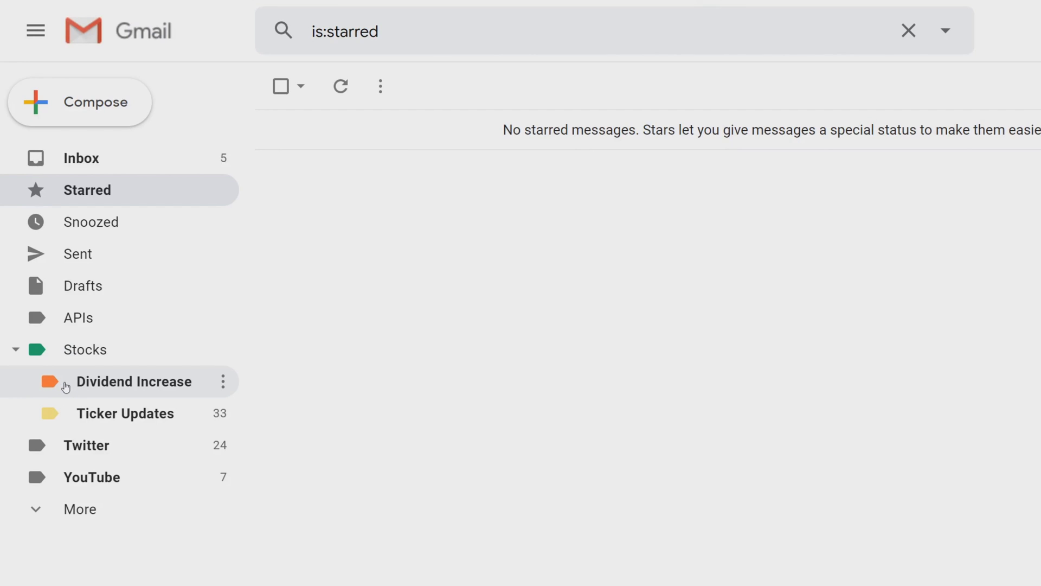
pyautogui.click(66, 387)
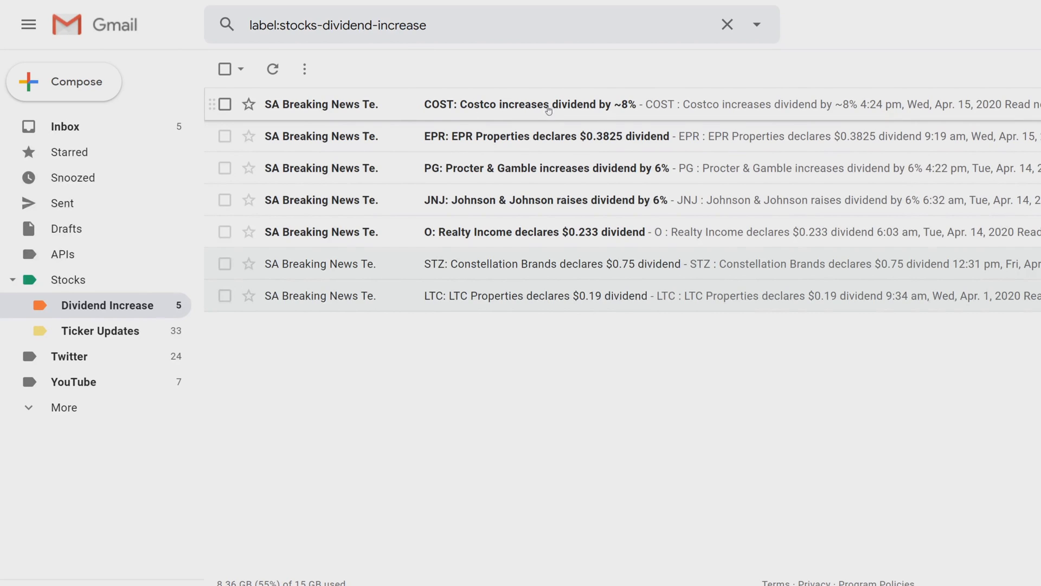
pyautogui.click(404, 110)
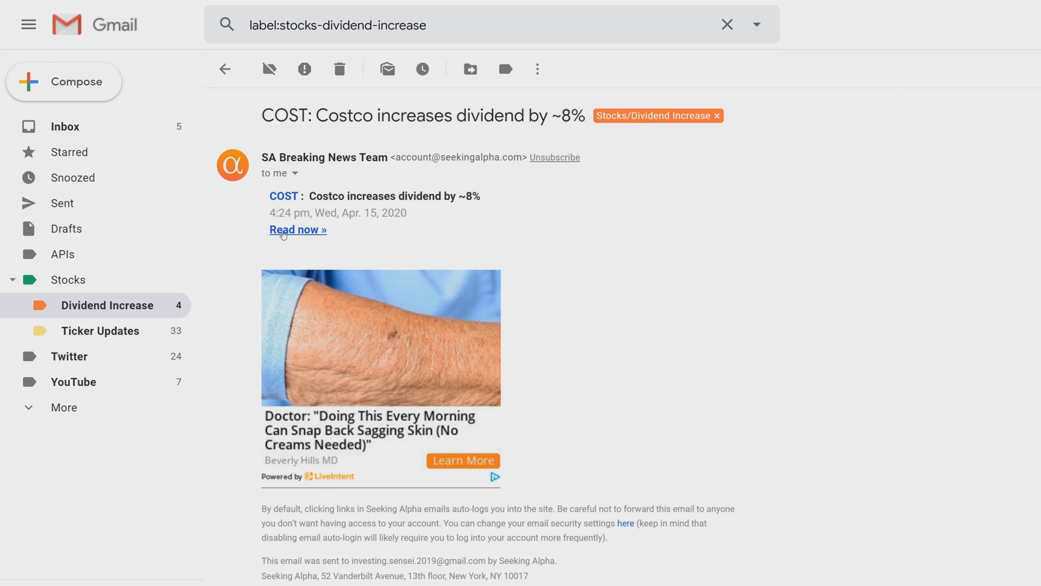
pyautogui.click(277, 230)
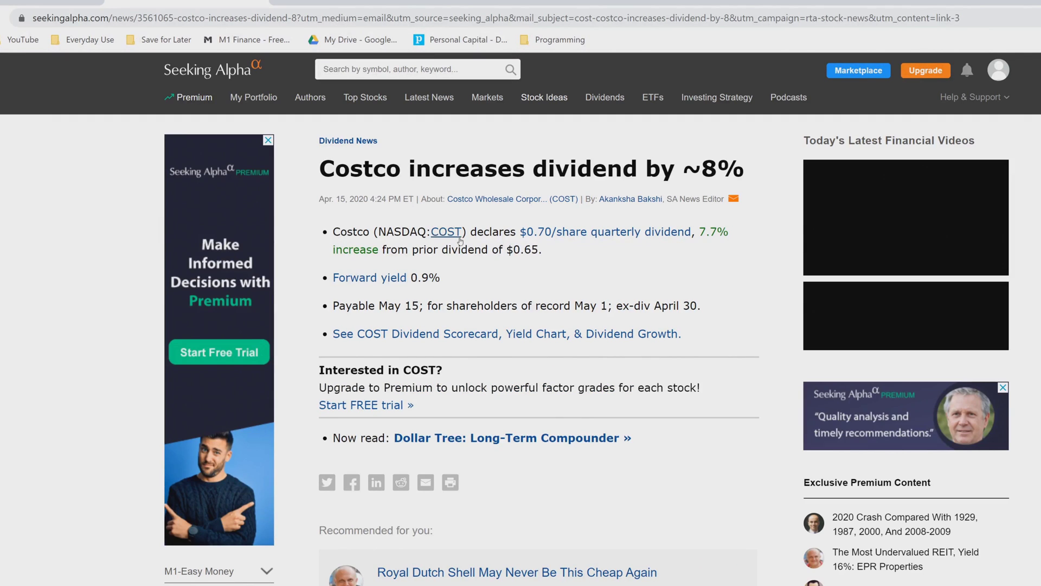
# Highlight Costco's $0.70 dividend, 7.7% raise, prior $0.65, May 15 payable and April 30 ex-dividend dates
pyautogui.moveTo(466, 232); pyautogui.dragTo(561, 232)
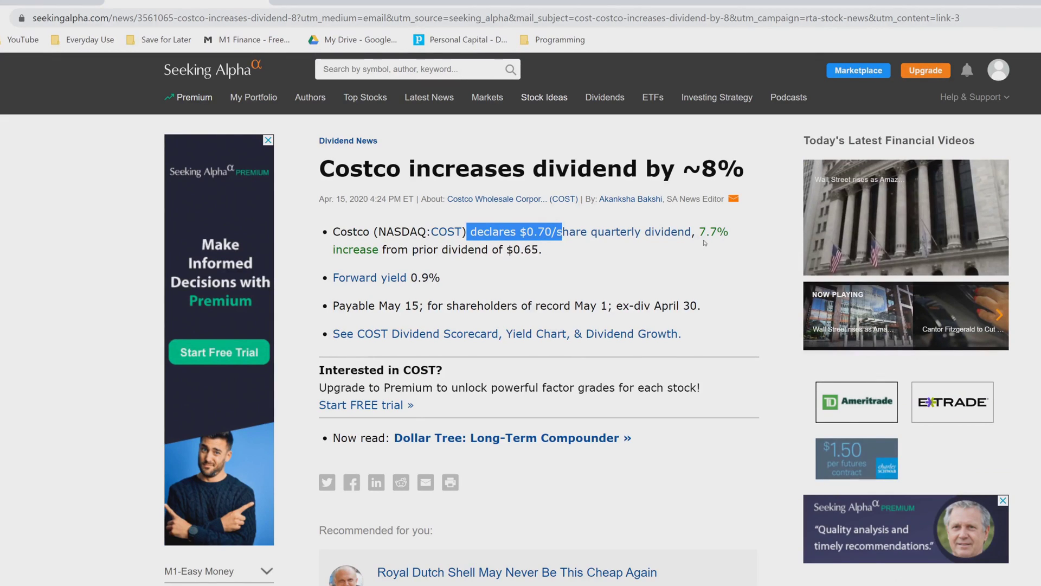
pyautogui.moveTo(699, 232); pyautogui.dragTo(730, 237)
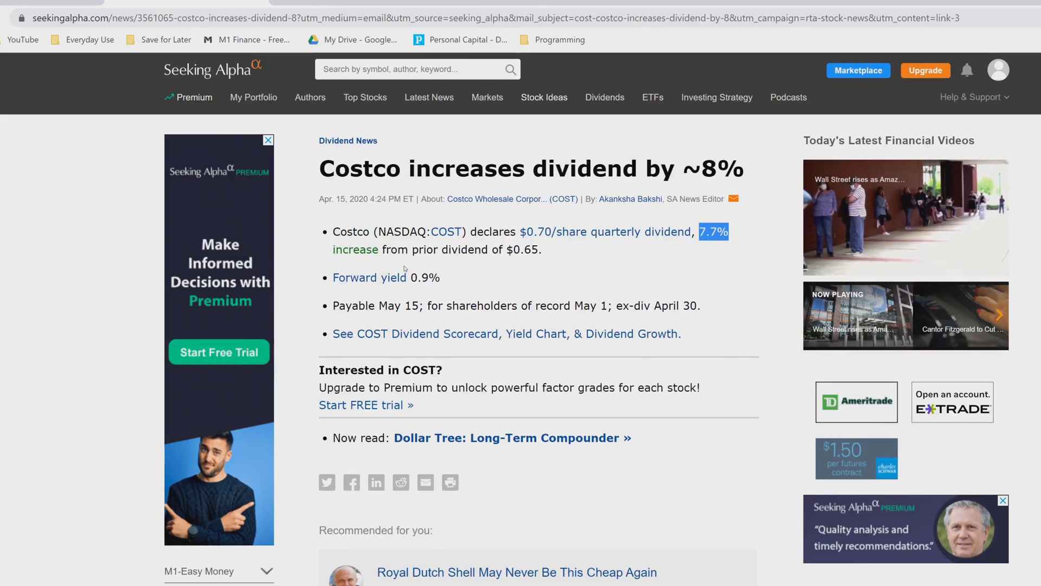
pyautogui.moveTo(507, 250); pyautogui.dragTo(544, 251)
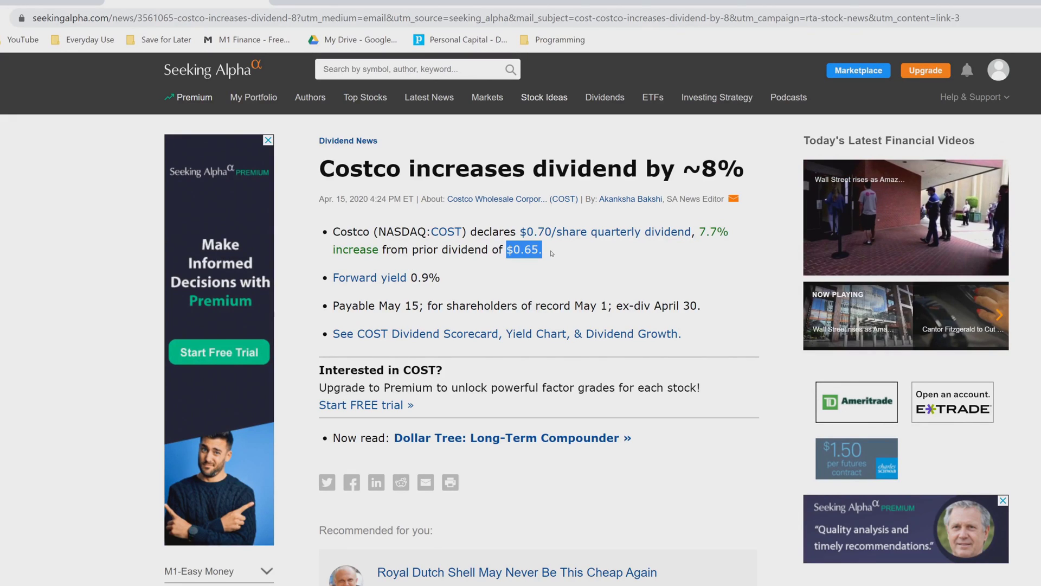
pyautogui.click(503, 271)
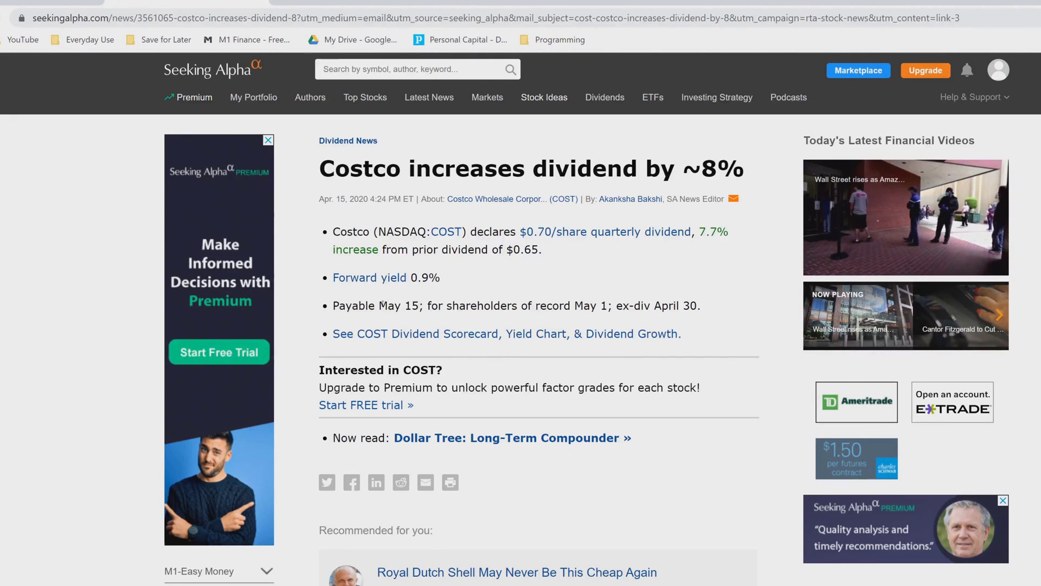
pyautogui.moveTo(381, 305); pyautogui.dragTo(427, 305)
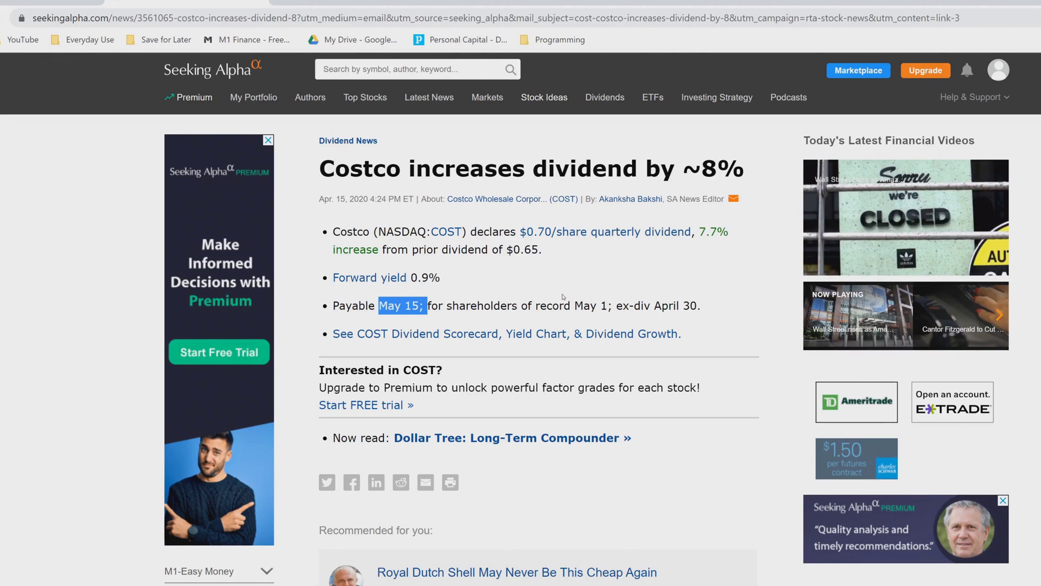
pyautogui.moveTo(618, 305); pyautogui.dragTo(698, 307)
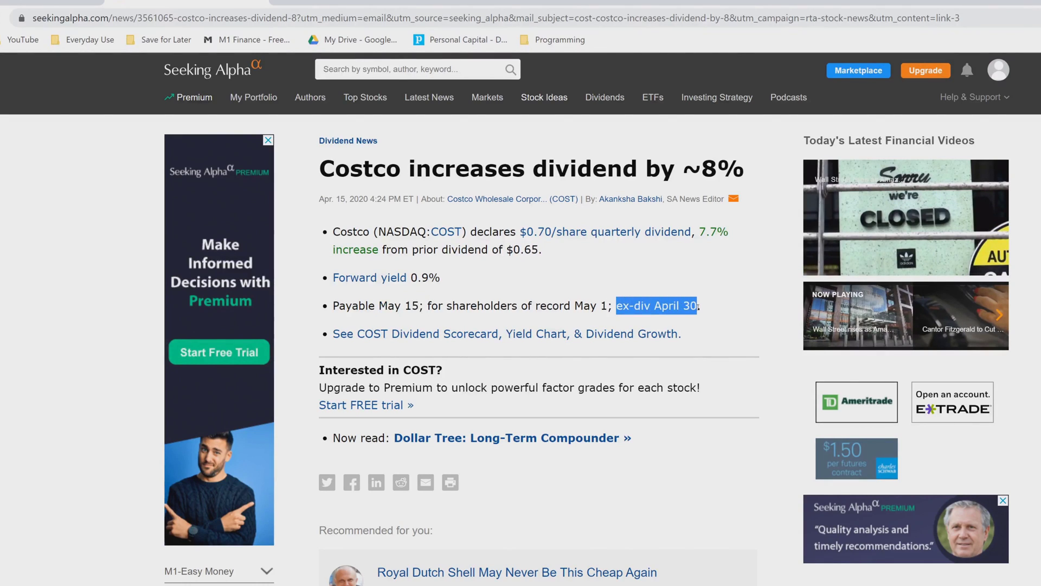
pyautogui.click(691, 264)
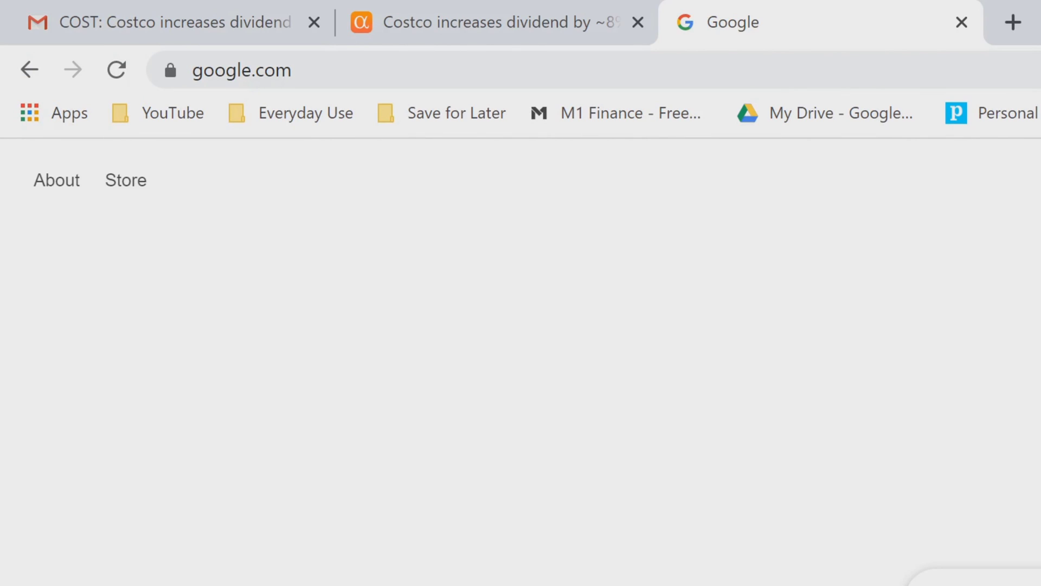
# Search Google for 'seeking alpha' and open the Seeking Alpha website
pyautogui.write('seeking a')
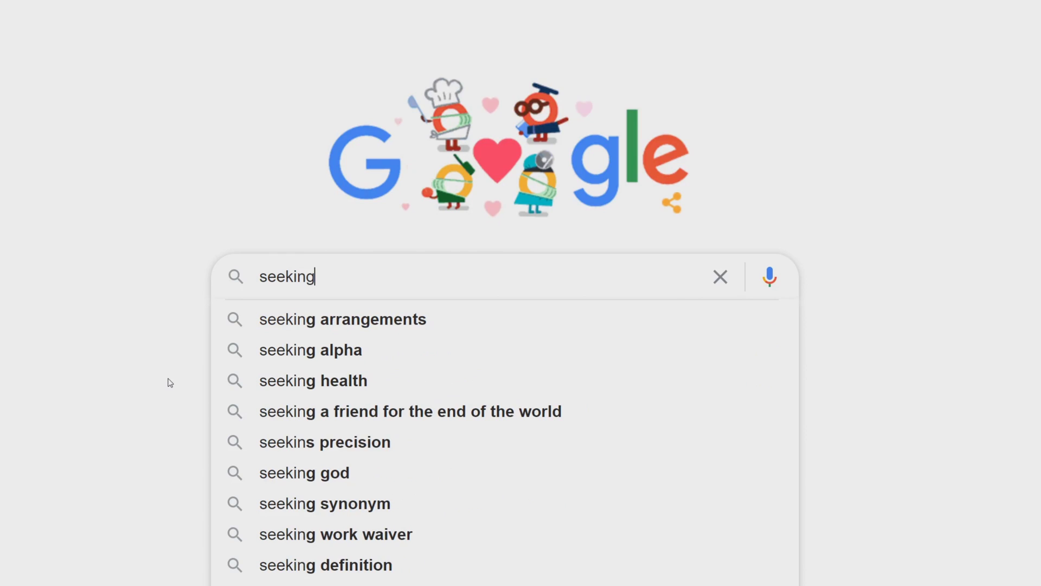
pyautogui.write('lpha')
pyautogui.press('Return')
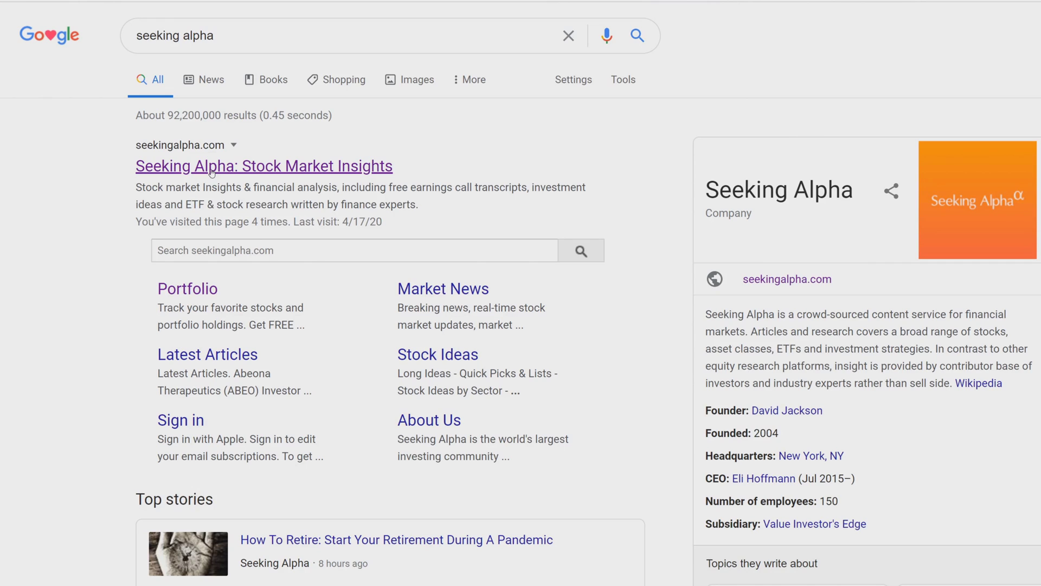
pyautogui.click(211, 172)
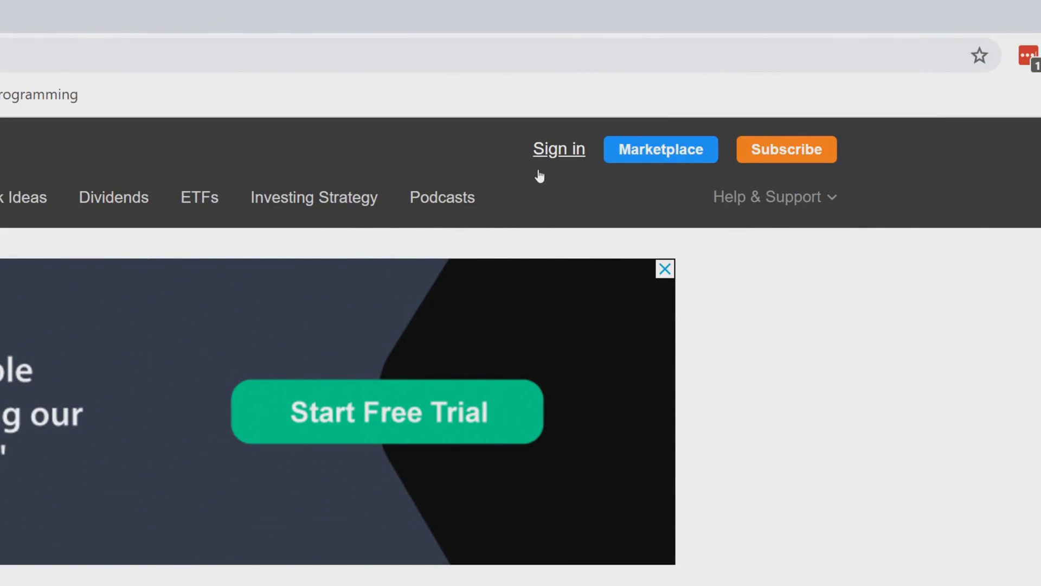
# Bring up the Seeking Alpha member sign-in form and begin entering the account username
pyautogui.click(559, 151)
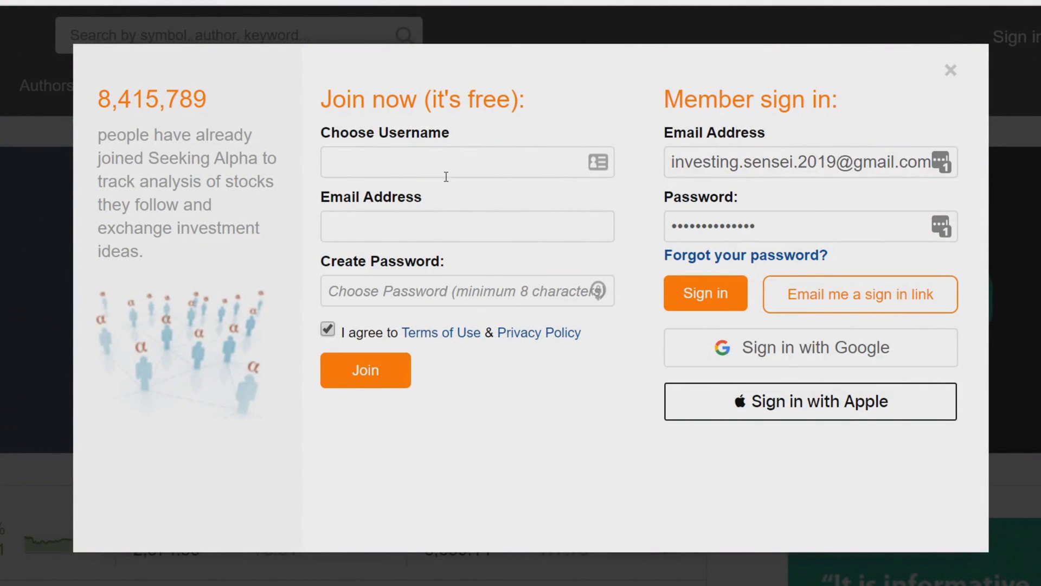
pyautogui.click(387, 149)
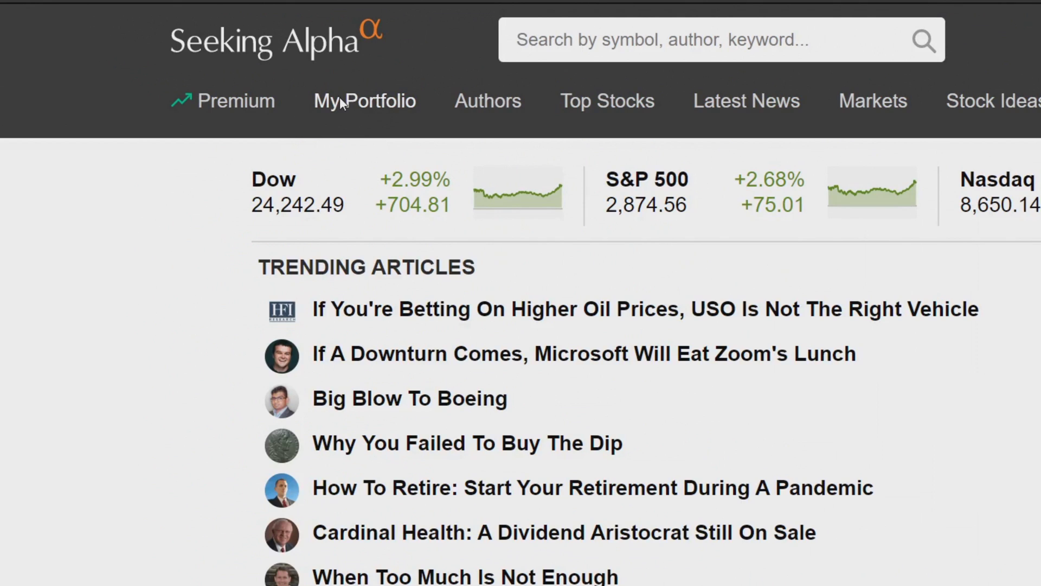
# Create a new portfolio named 'M1 Easy Money' from My Portfolio
pyautogui.click(341, 104)
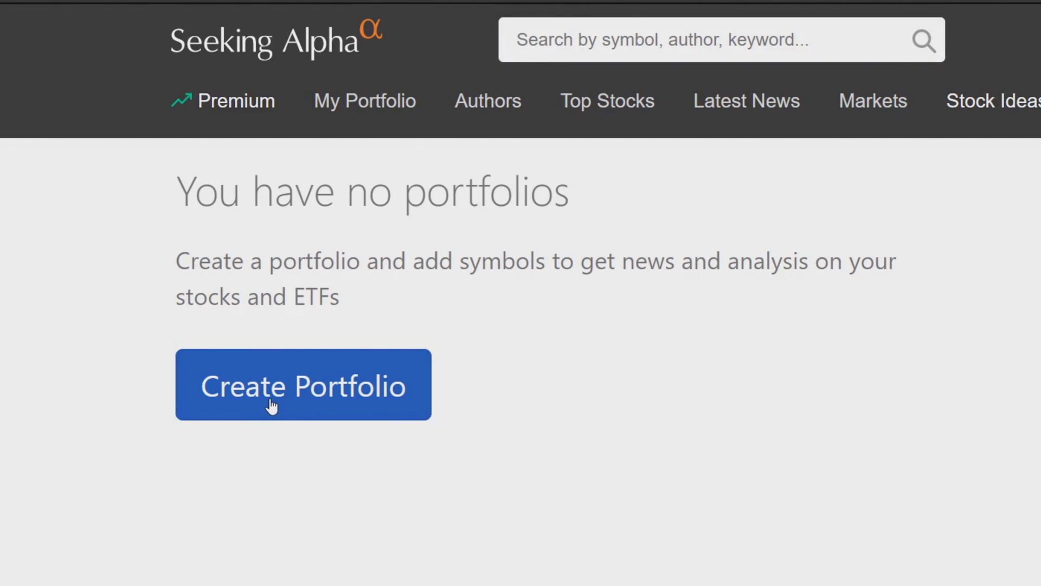
pyautogui.click(271, 406)
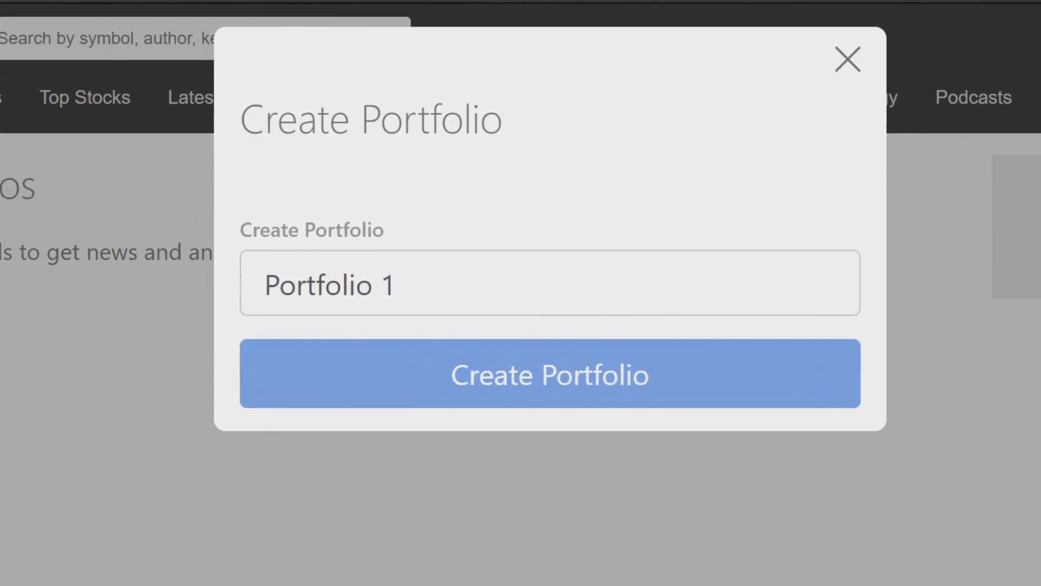
pyautogui.moveTo(449, 295); pyautogui.dragTo(123, 300)
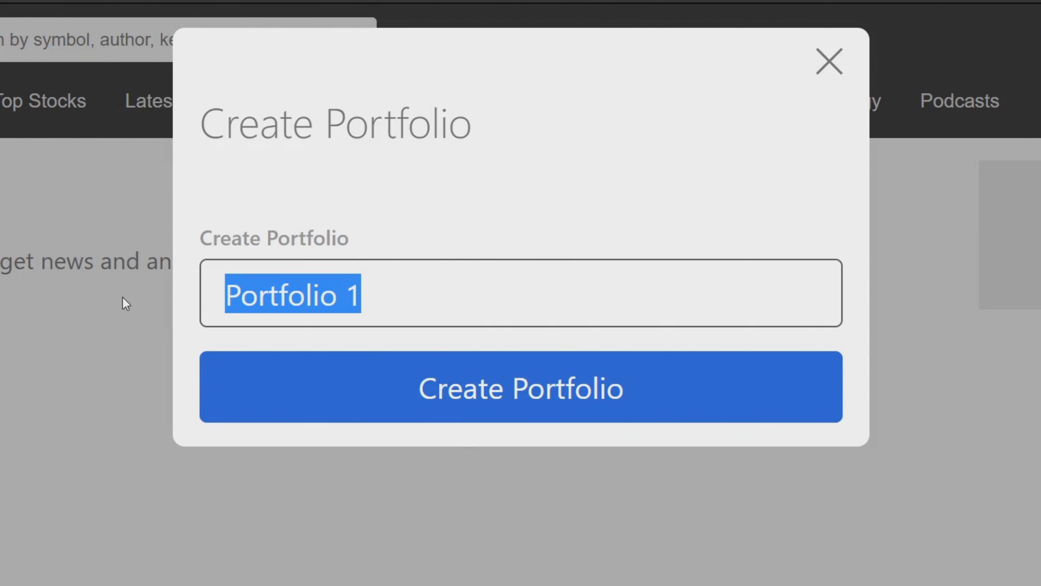
pyautogui.write('M1 ')
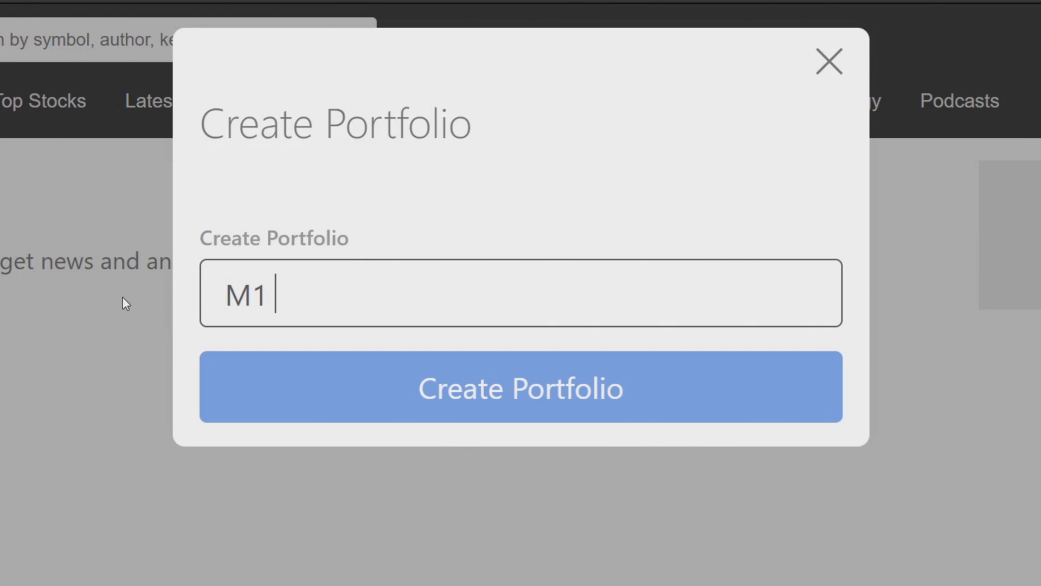
pyautogui.write('Easy Money')
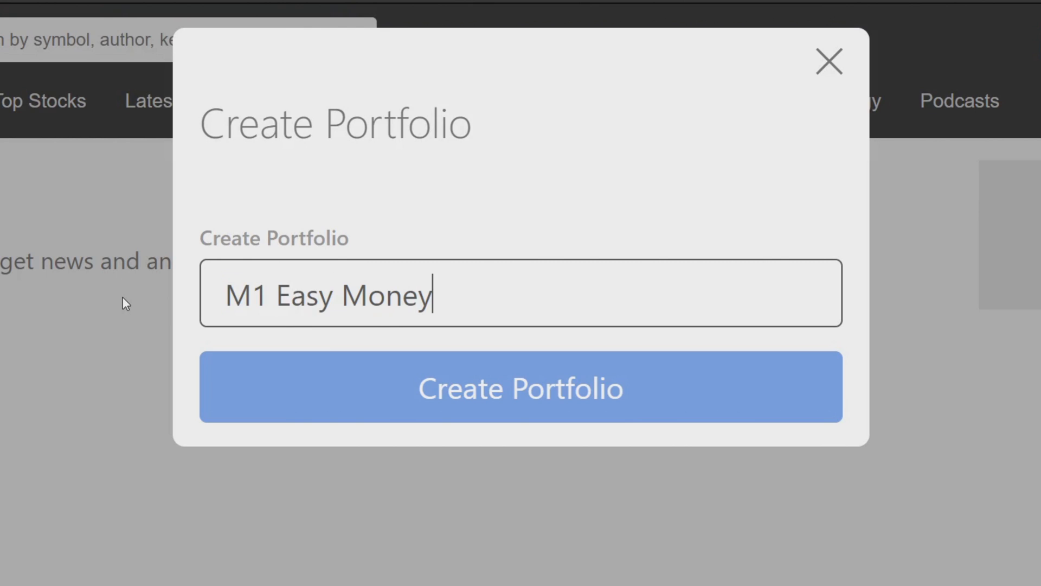
pyautogui.click(475, 363)
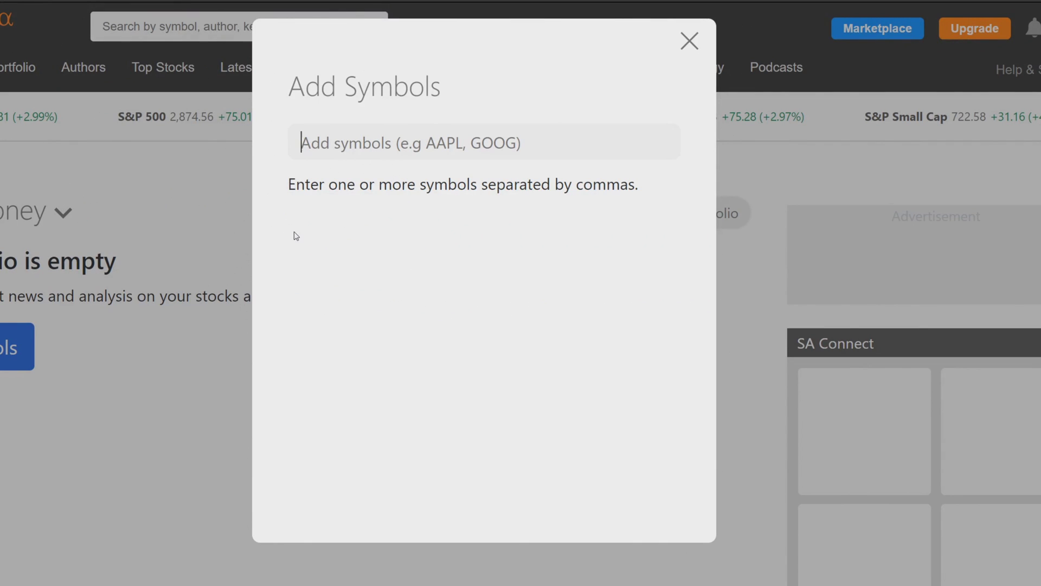
# Add the symbols DIS, T and V to the new portfolio
pyautogui.write('DIS,')
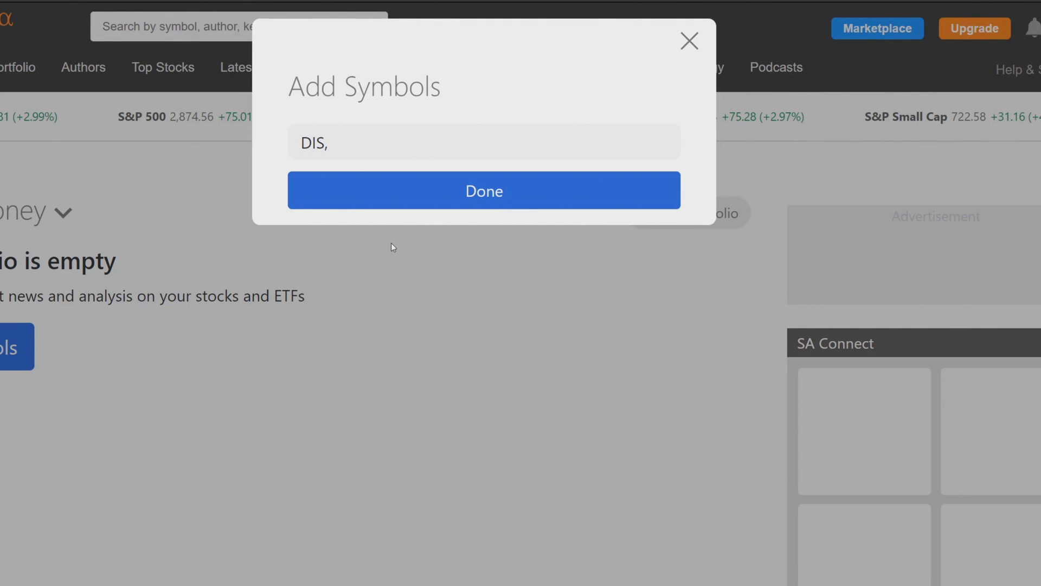
pyautogui.write('T')
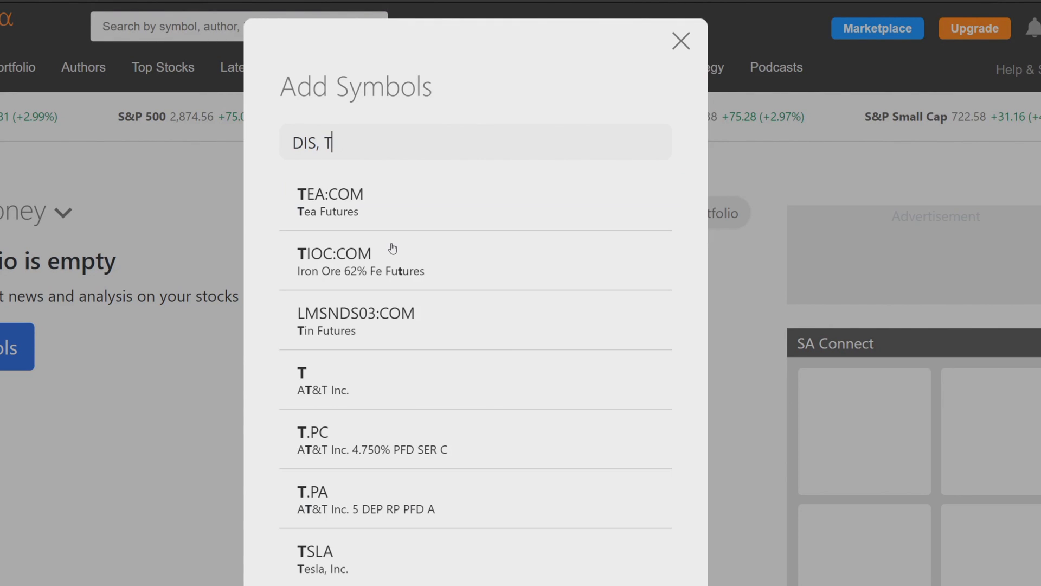
pyautogui.click(357, 390)
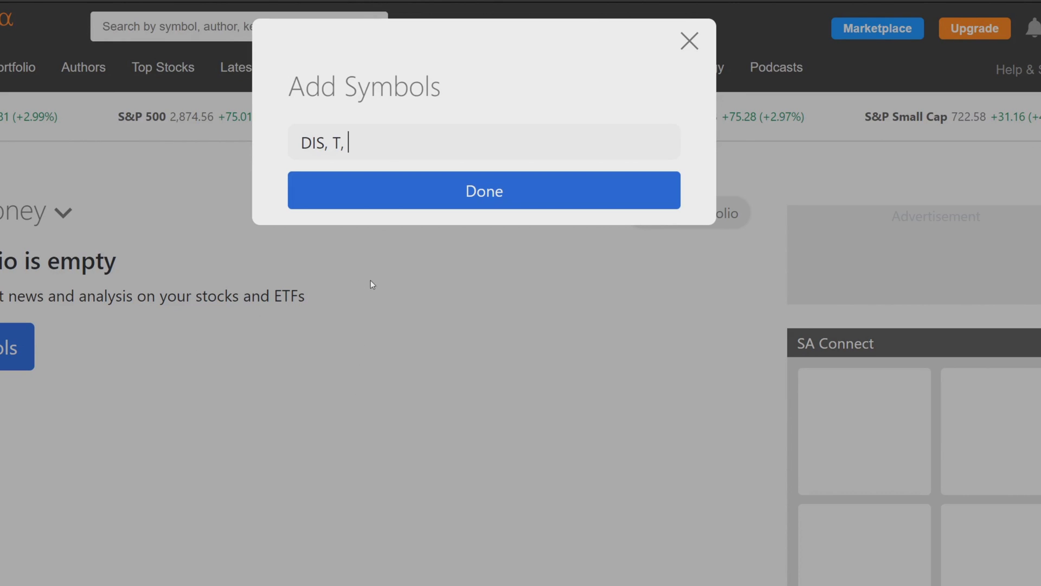
pyautogui.write('V')
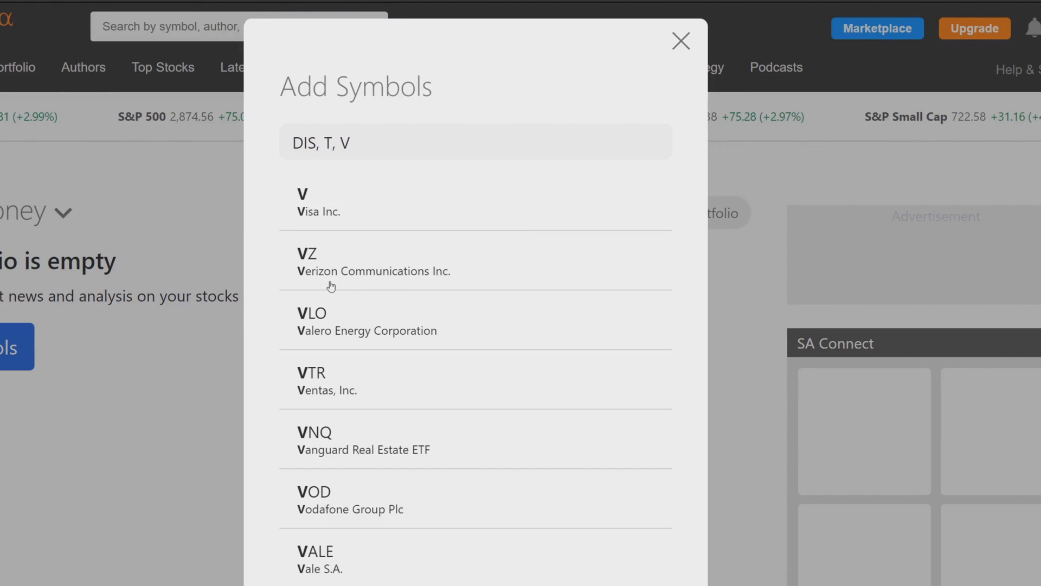
pyautogui.click(346, 205)
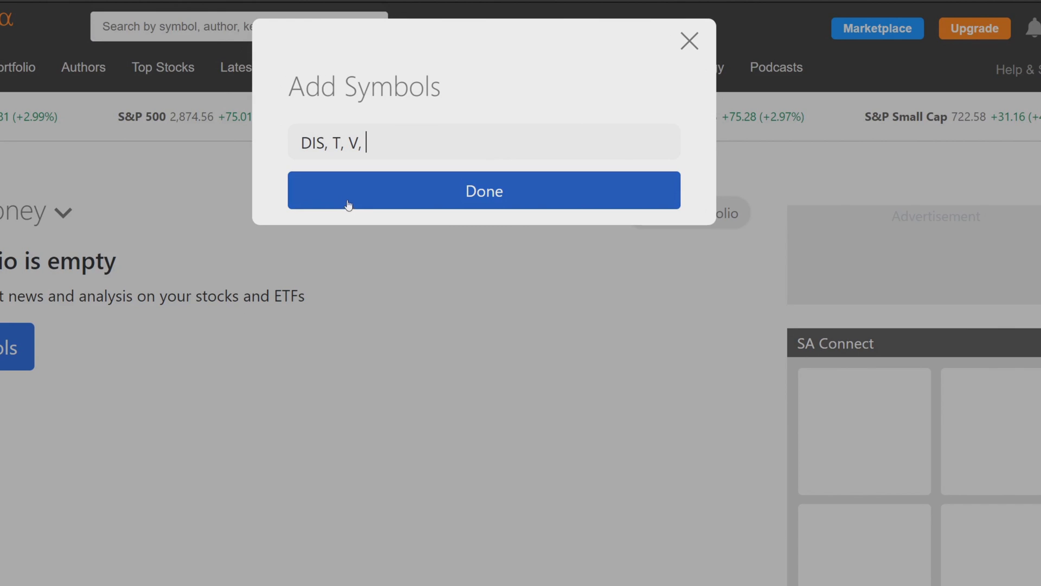
pyautogui.click(404, 201)
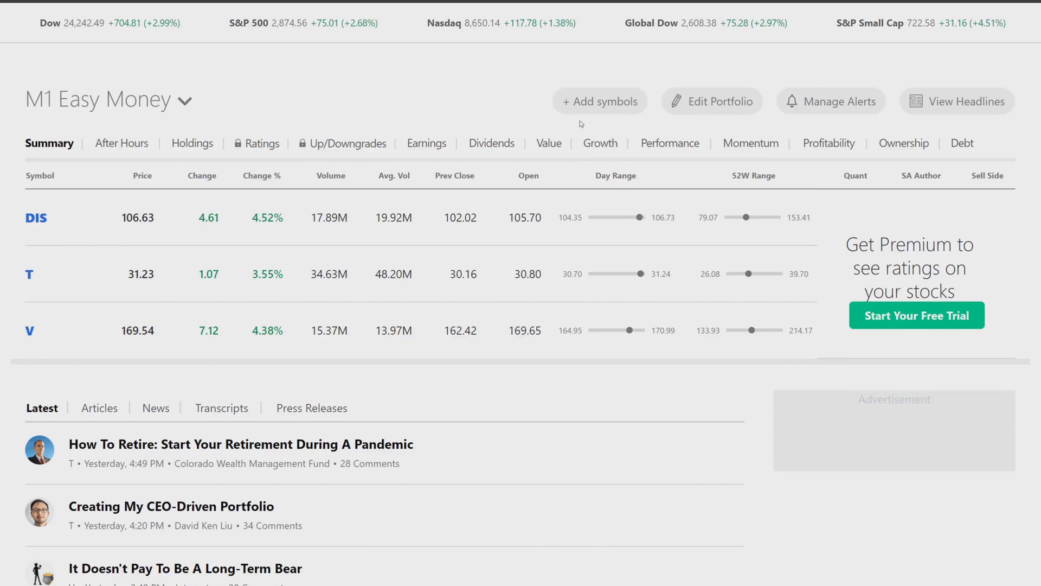
# Add symbol O to the M1 Easy Money portfolio alongside DIS, T and V
pyautogui.click(571, 100)
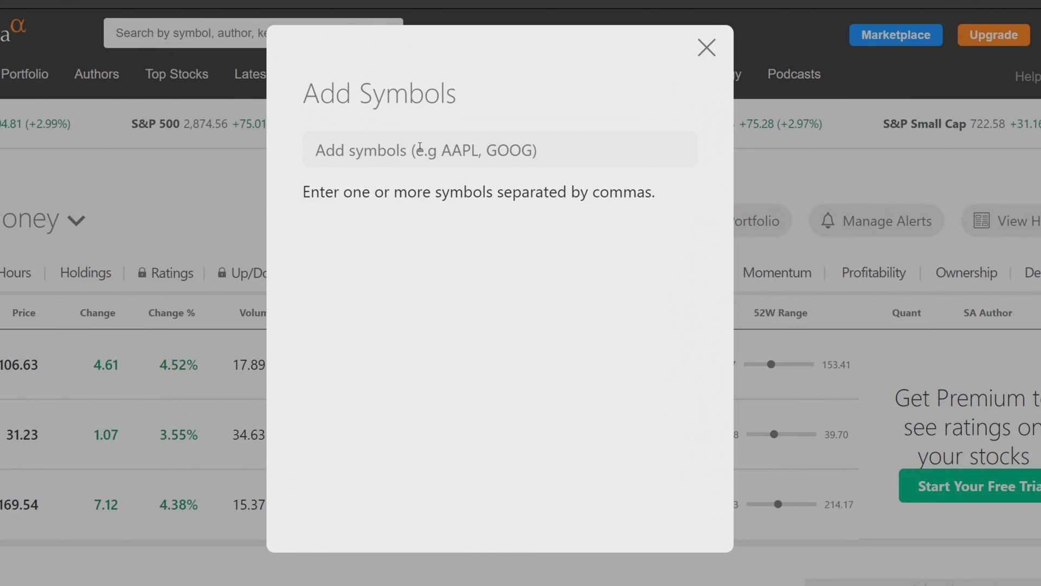
pyautogui.write('O')
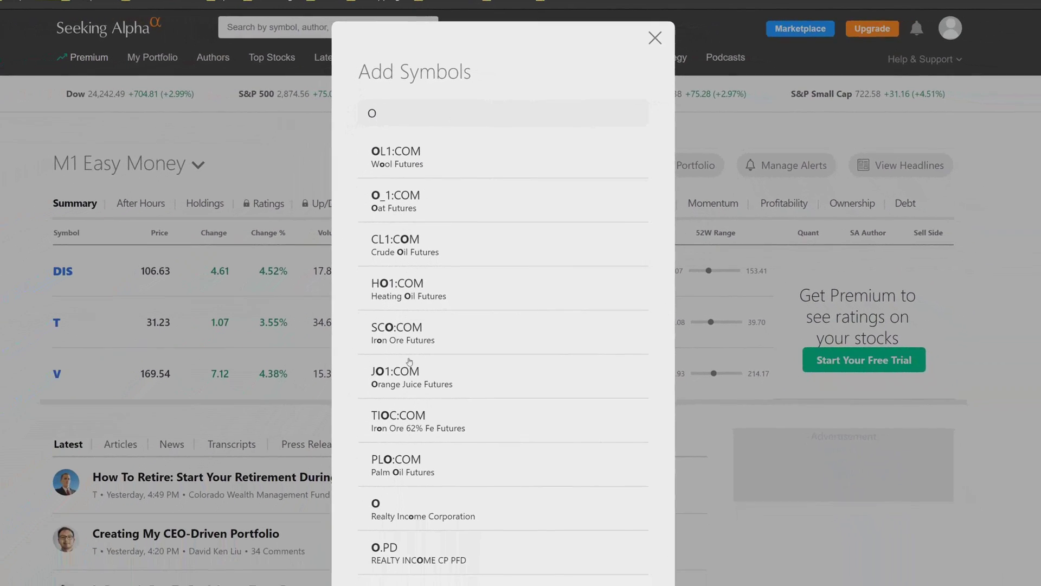
pyautogui.write(',')
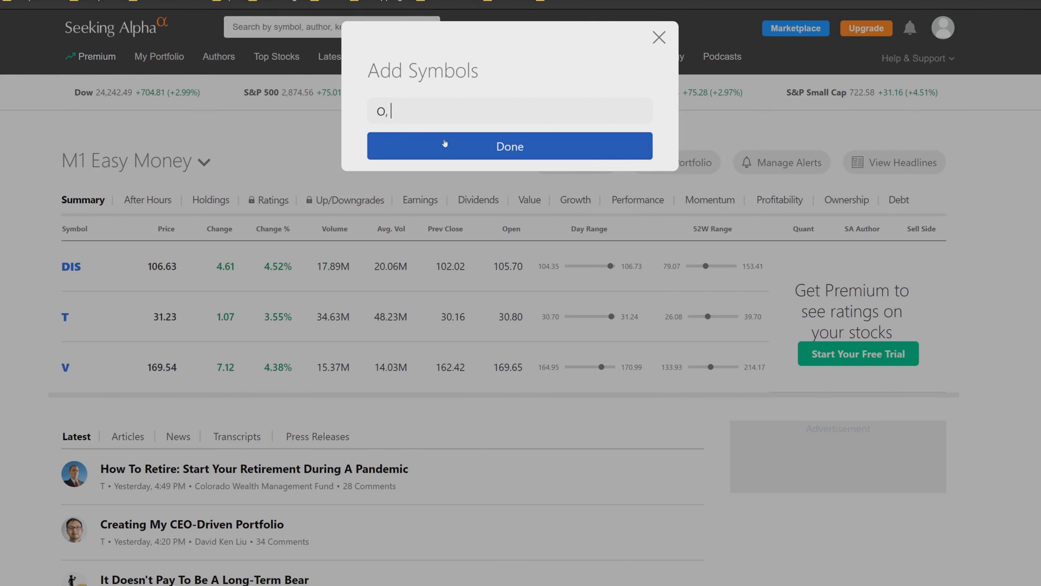
pyautogui.click(444, 143)
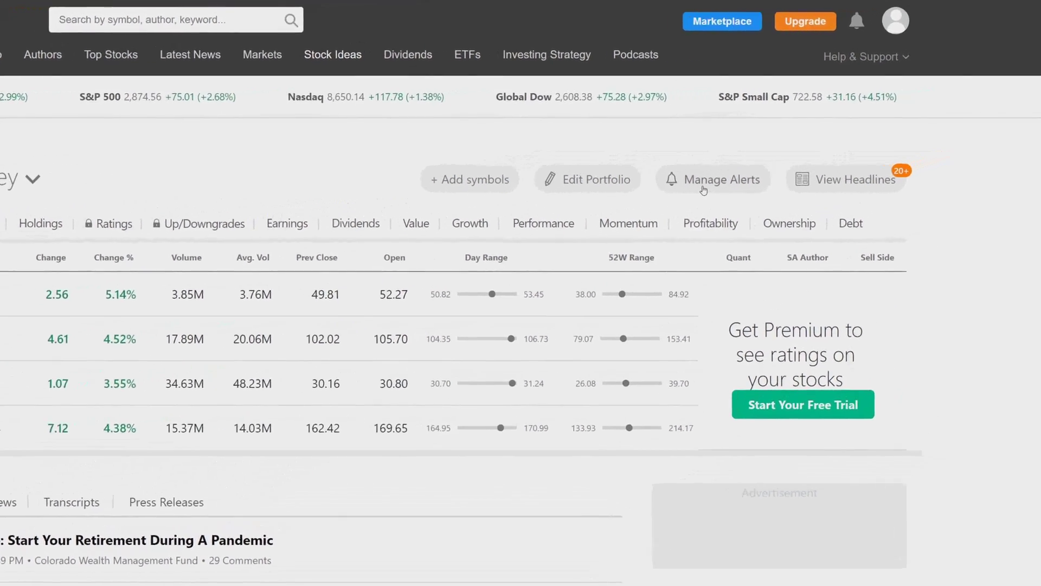
# Turn on Enable All email alerts for the portfolio's stocks in Manage Alerts
pyautogui.click(705, 180)
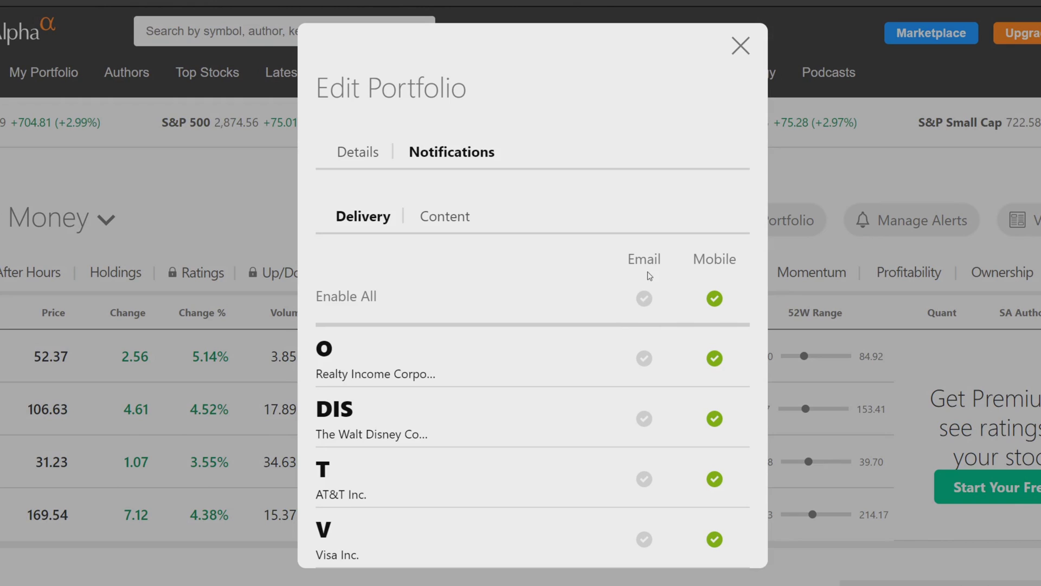
pyautogui.click(645, 301)
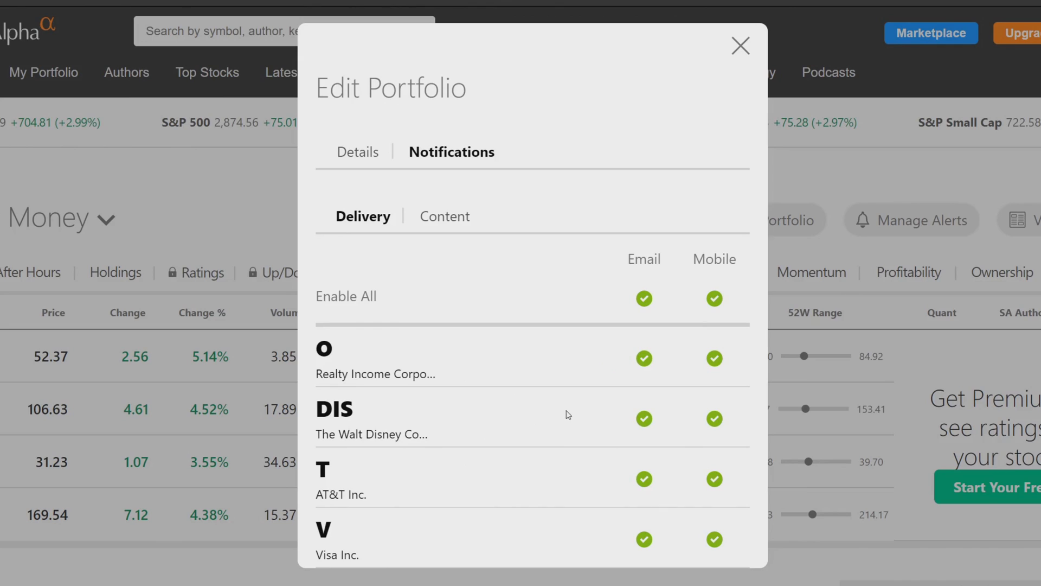
pyautogui.click(645, 359)
pyautogui.click(644, 298)
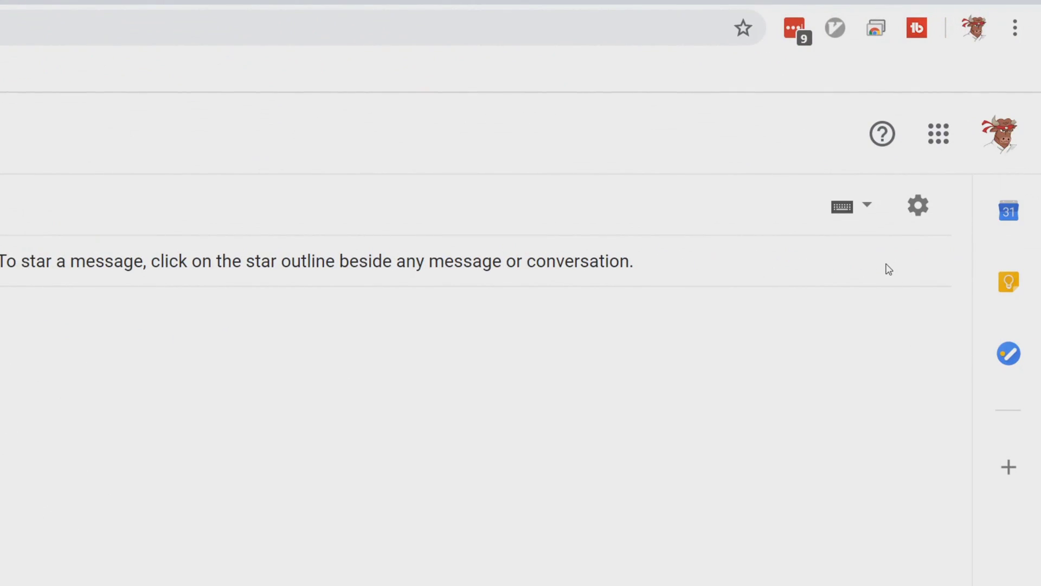
# Go to the Labels tab of Gmail Settings and start a new label
pyautogui.click(915, 208)
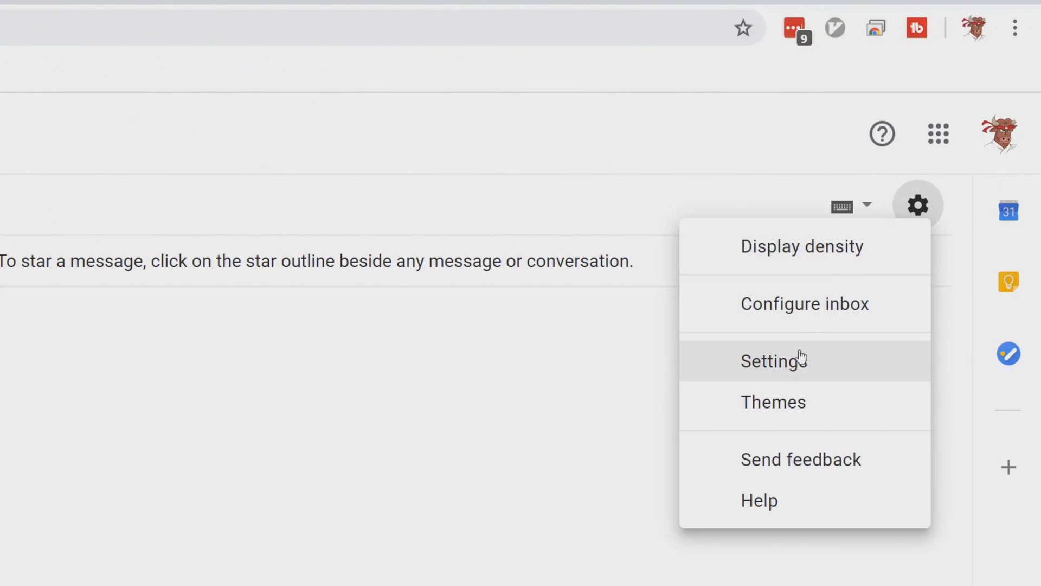
pyautogui.click(789, 373)
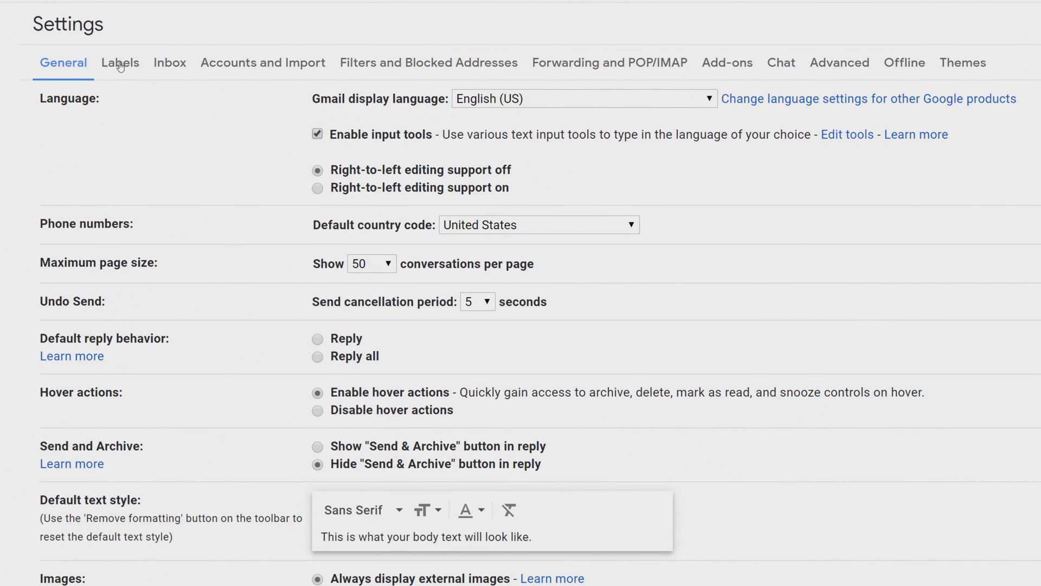
pyautogui.click(121, 64)
pyautogui.scroll(-4, 121, 353)
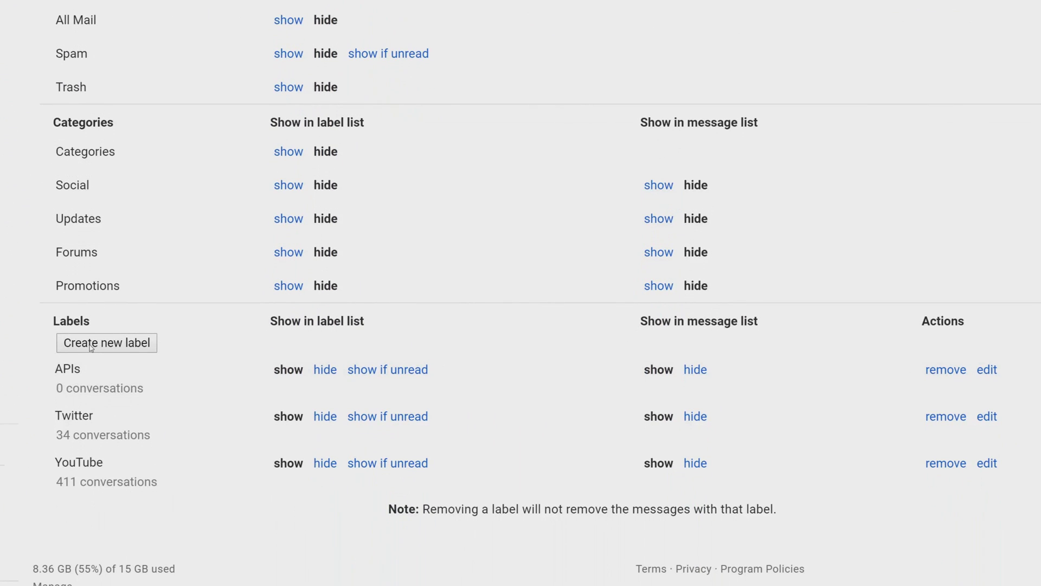
pyautogui.click(90, 343)
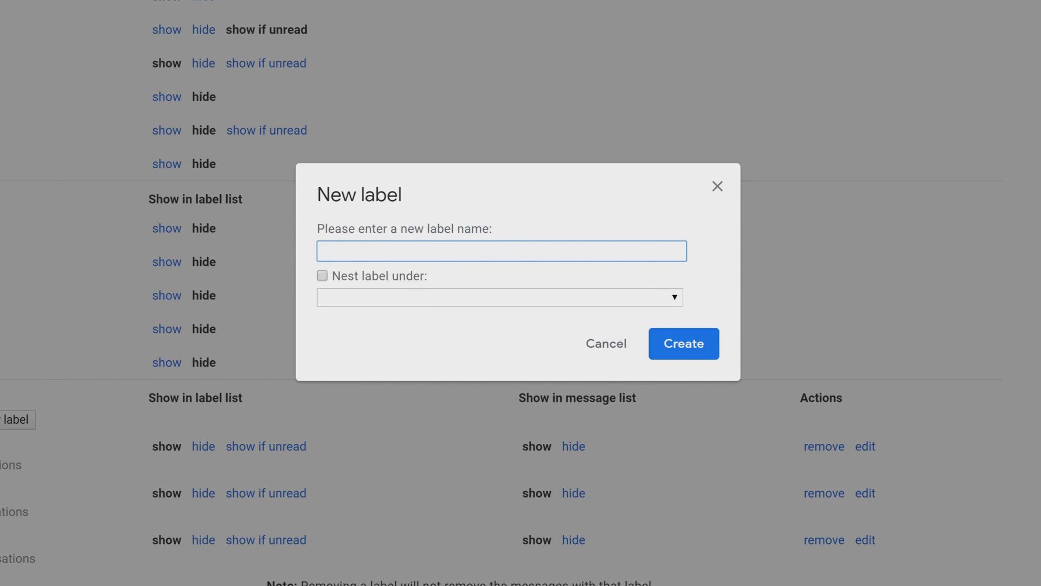
# Create the Stocks label and a Declared Dividends label nested under Stocks
pyautogui.write('Stocks')
pyautogui.click(670, 343)
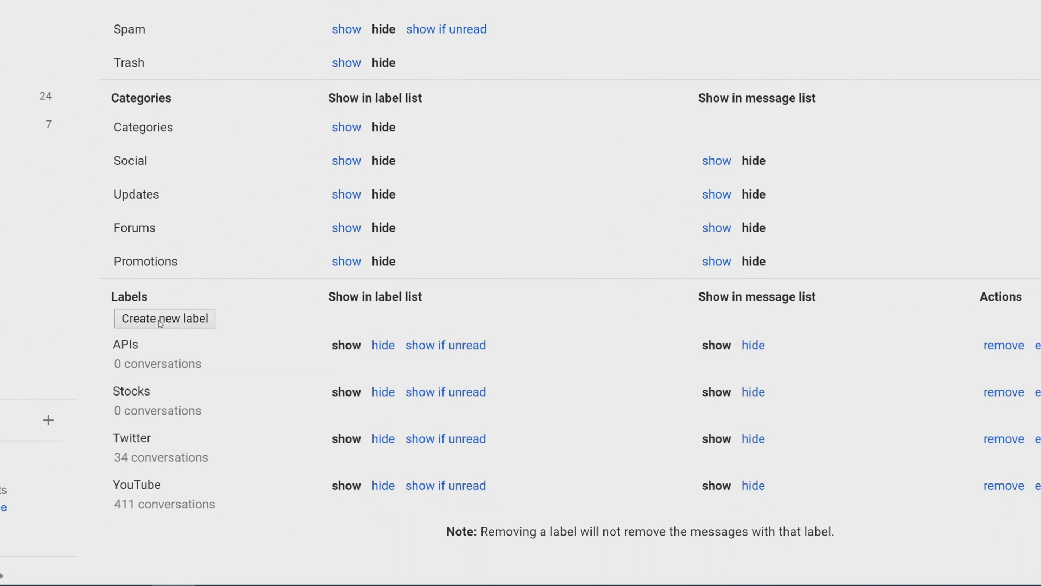
pyautogui.click(160, 318)
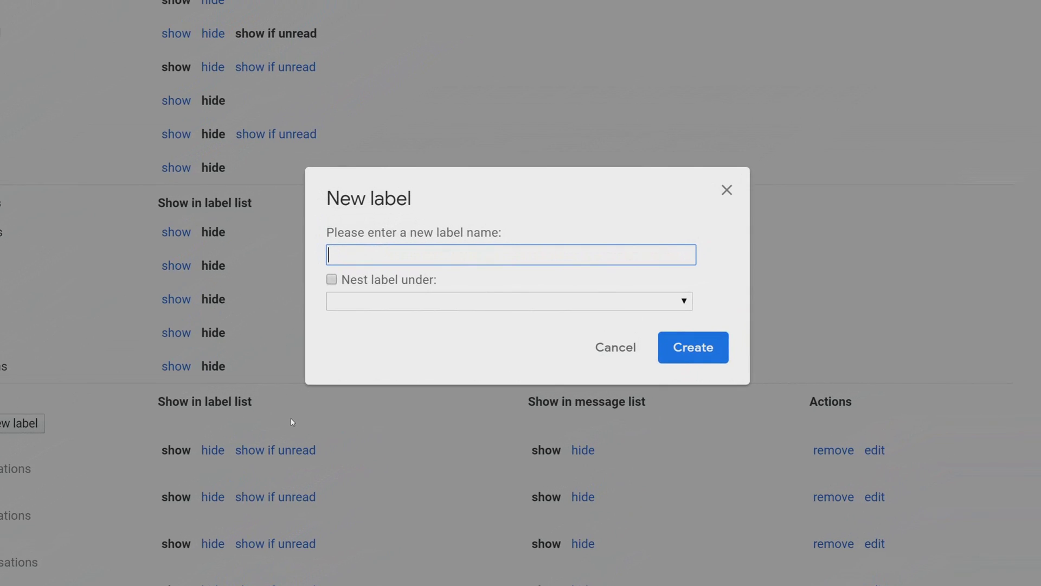
pyautogui.write('Declared Dividedn')
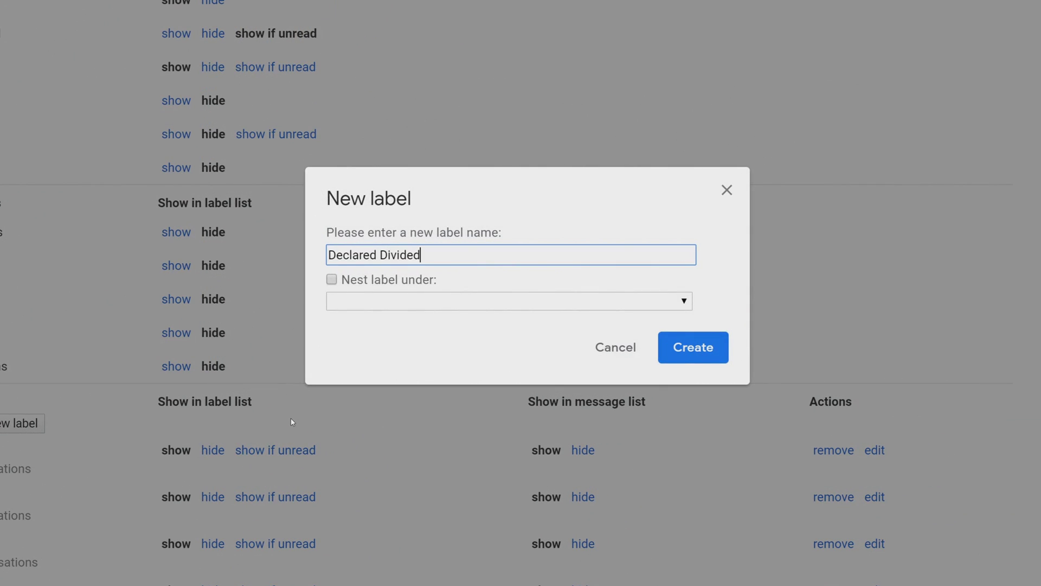
pyautogui.press('BackSpace')
pyautogui.press('BackSpace')
pyautogui.write('nds')
pyautogui.click(332, 279)
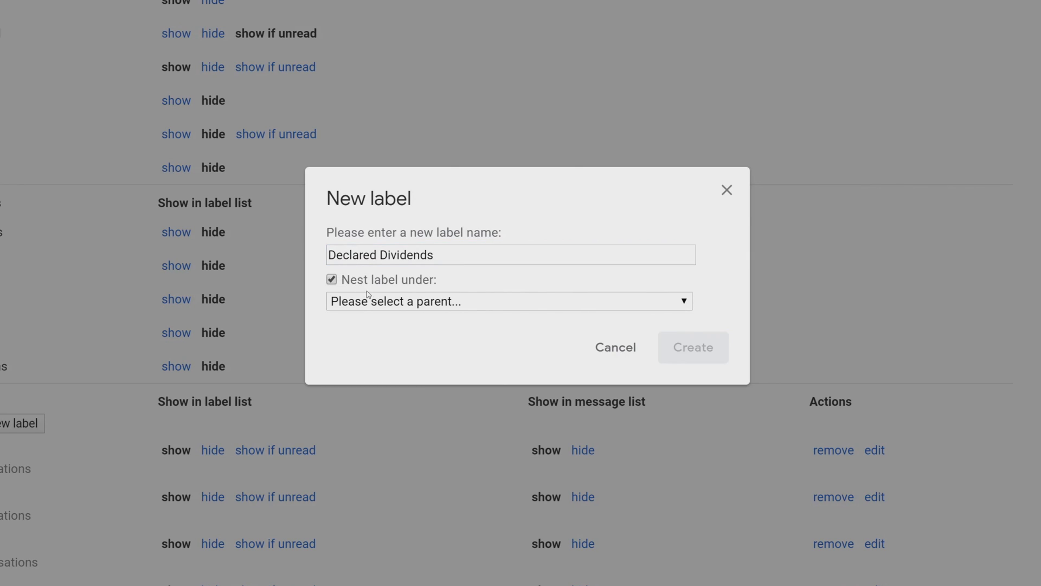
pyautogui.click(368, 297)
pyautogui.click(350, 350)
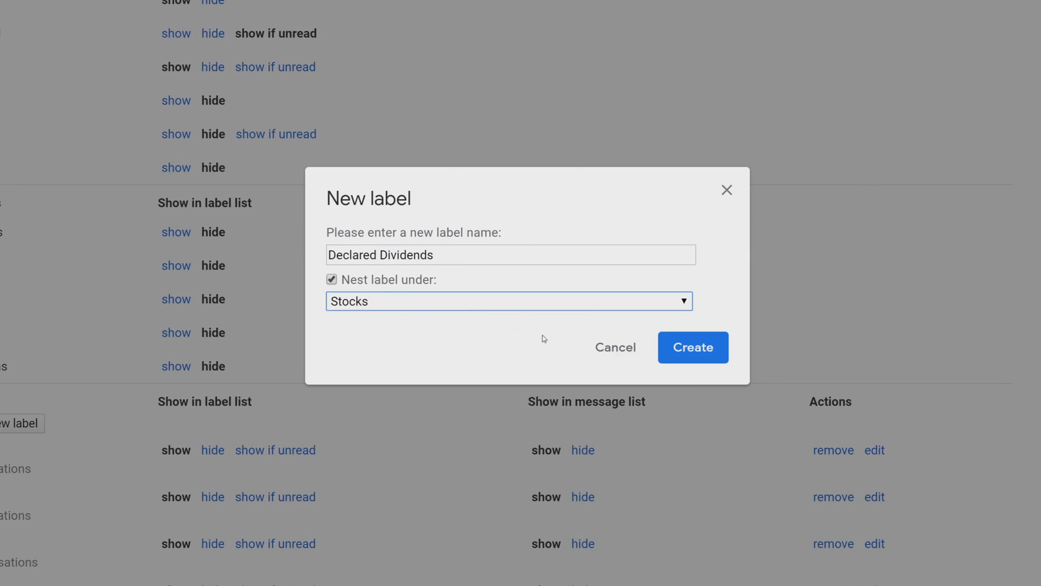
pyautogui.click(686, 356)
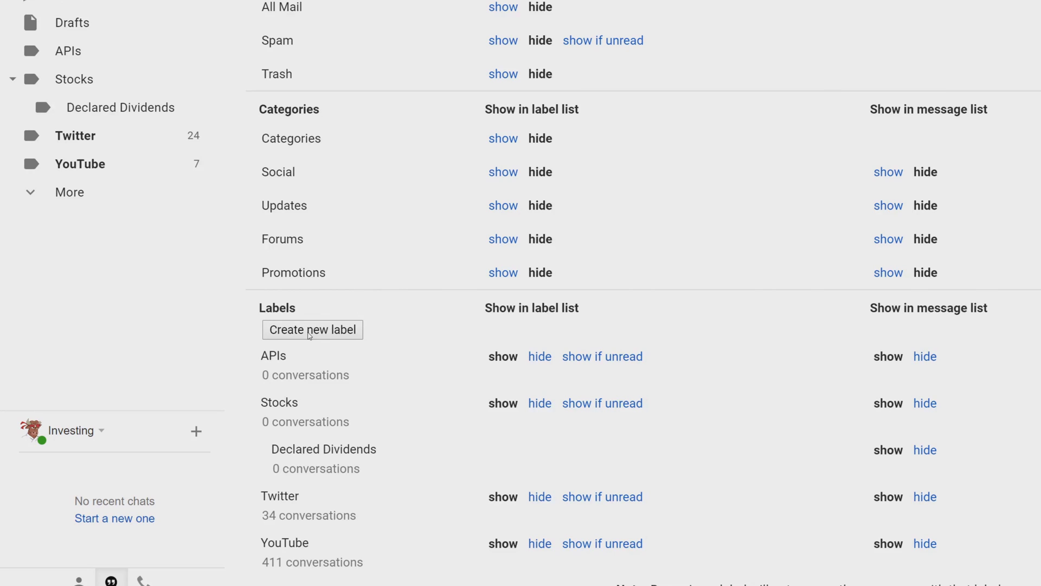
# Create a Ticker Updates label nested under Stocks
pyautogui.click(309, 332)
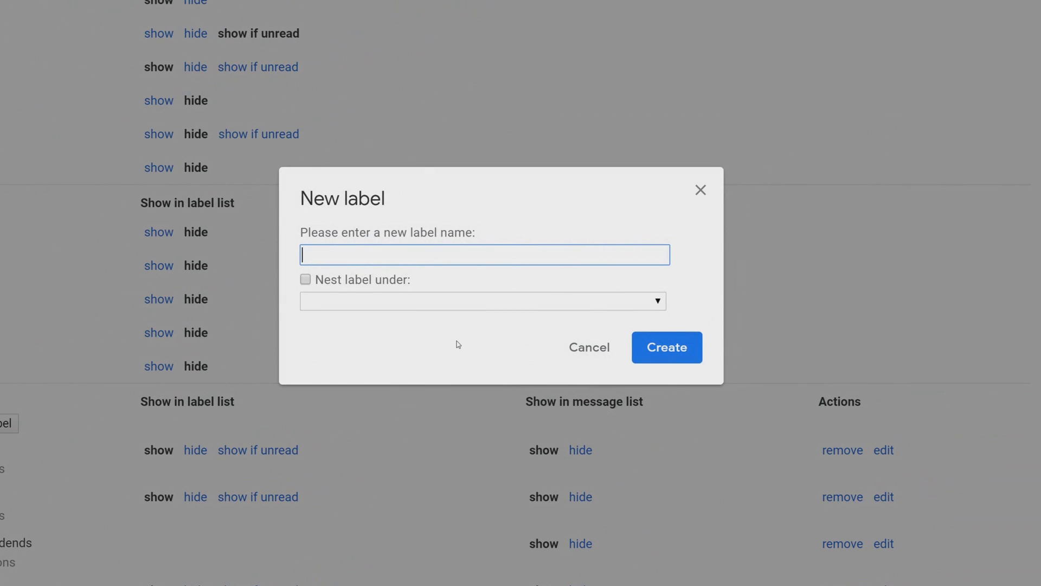
pyautogui.write('Ticker Upd')
pyautogui.press('BackSpace')
pyautogui.write('tes')
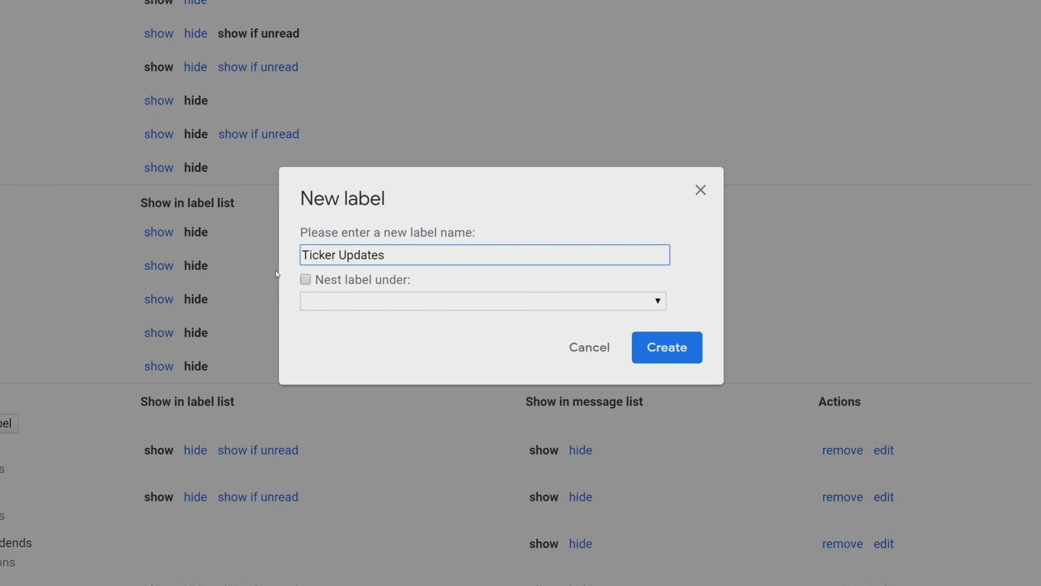
pyautogui.click(305, 280)
pyautogui.click(326, 301)
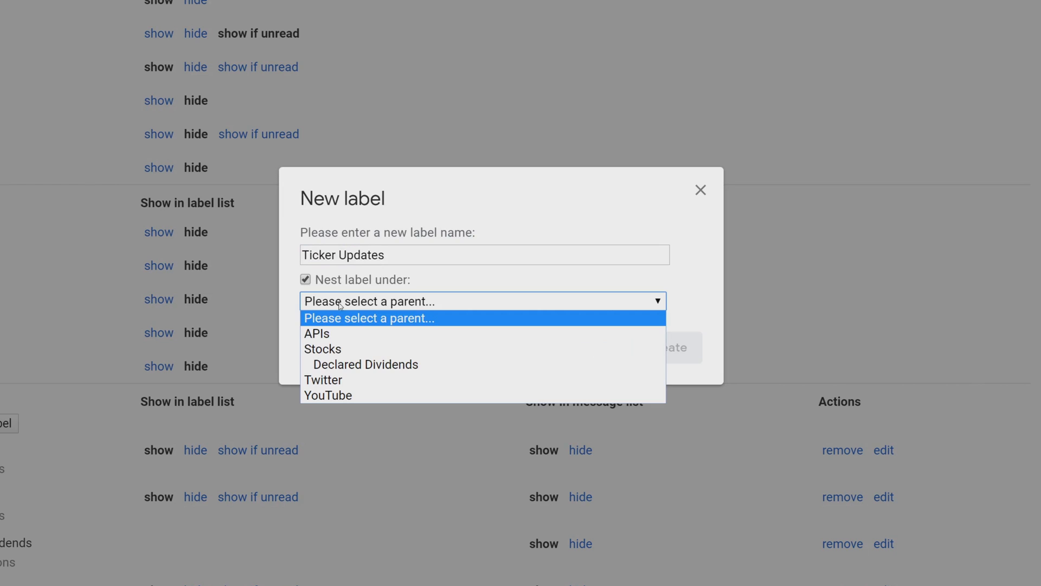
pyautogui.click(335, 350)
pyautogui.click(665, 358)
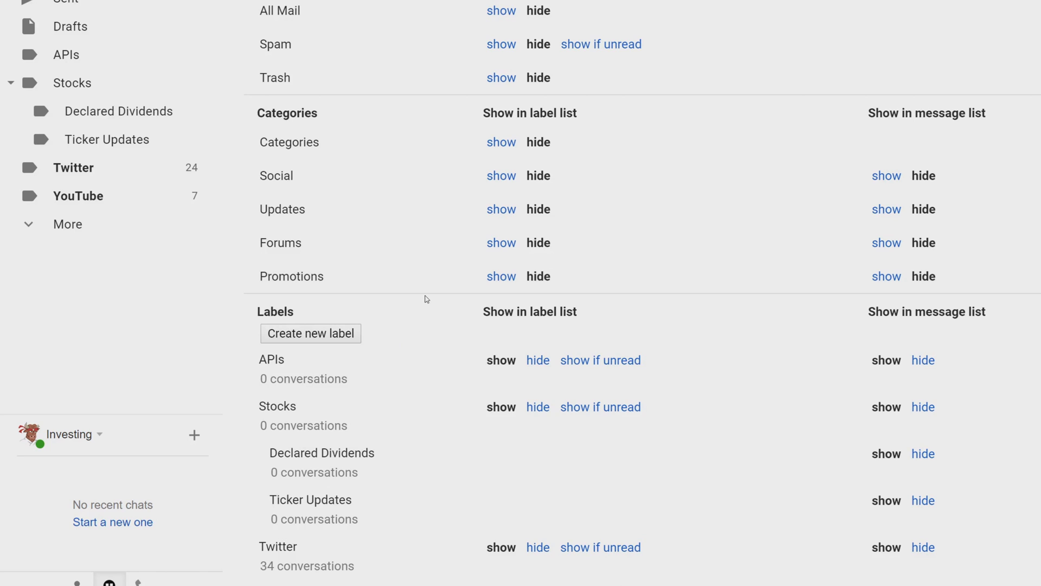
pyautogui.click(296, 60)
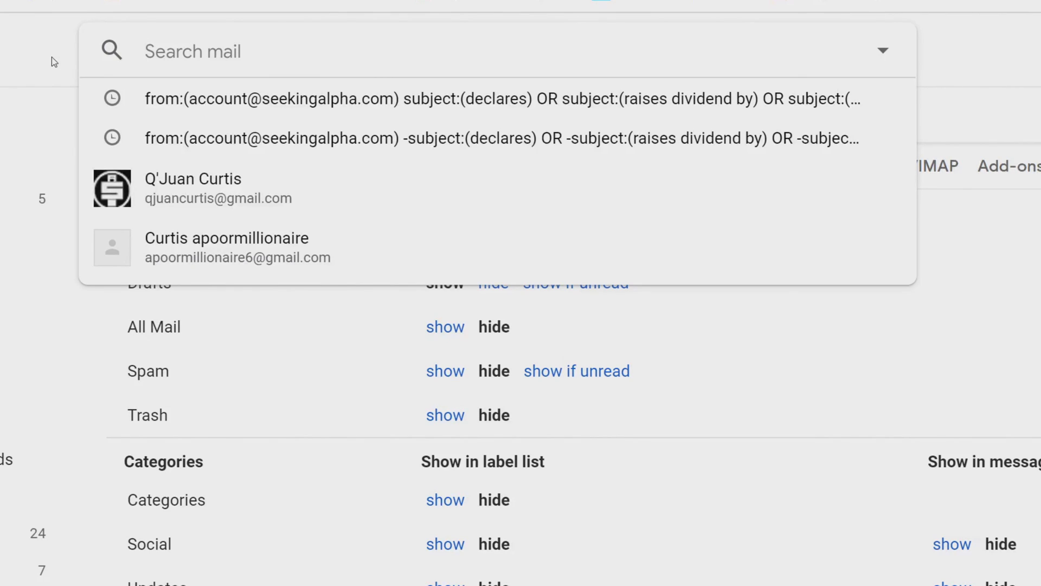
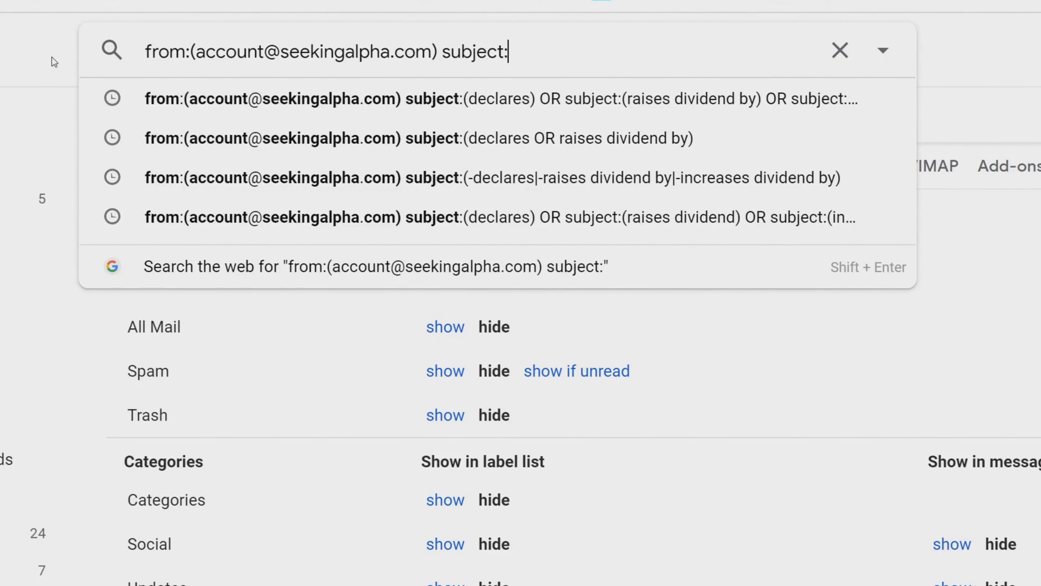
# Search Seeking Alpha mail with subjects 'declares' or 'raises dividend by', then show search options
pyautogui.write('(declares) OR subj')
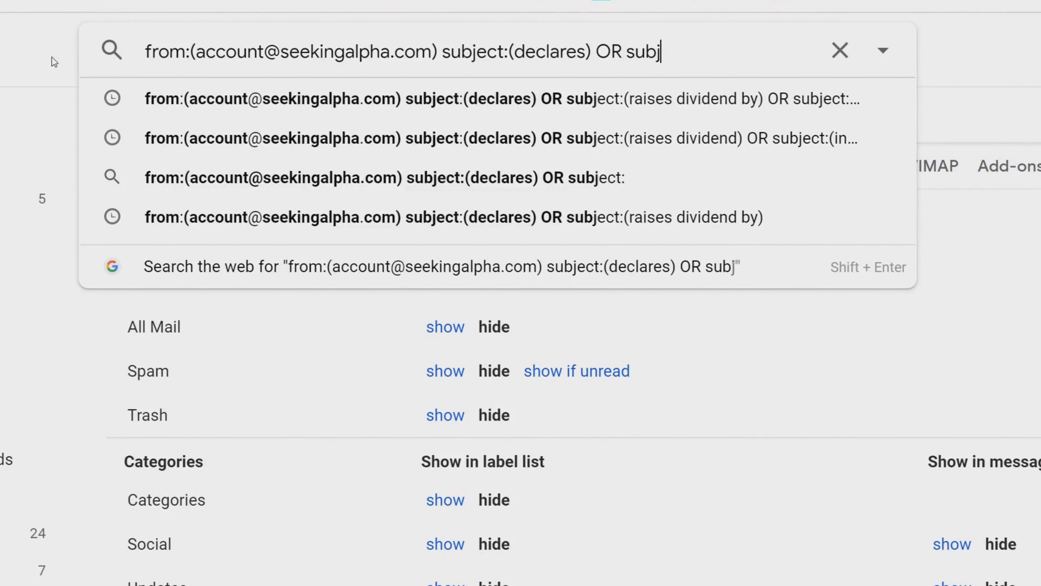
pyautogui.write('ect:(raises divid')
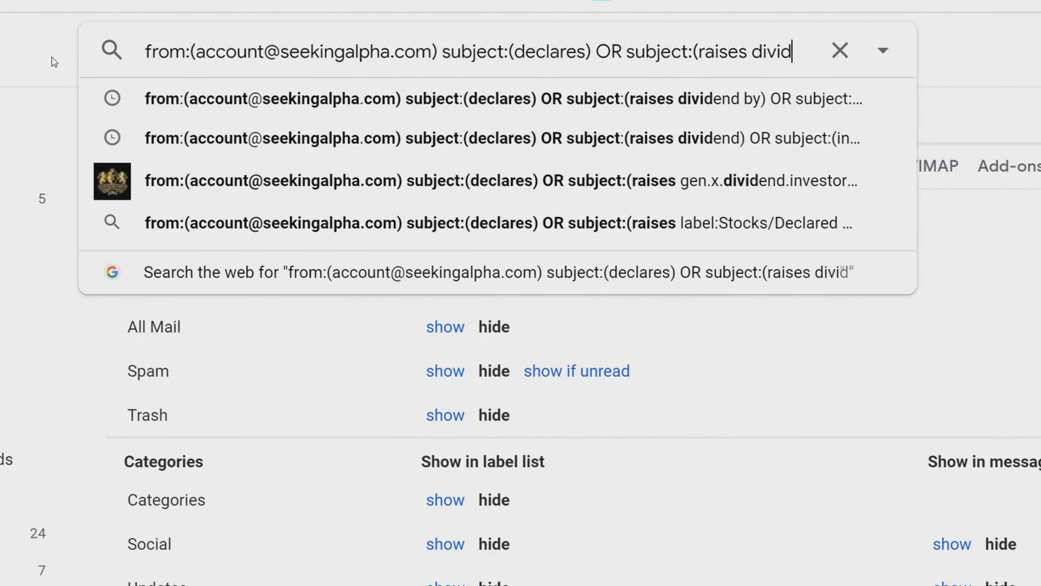
pyautogui.write('end by) OR sub')
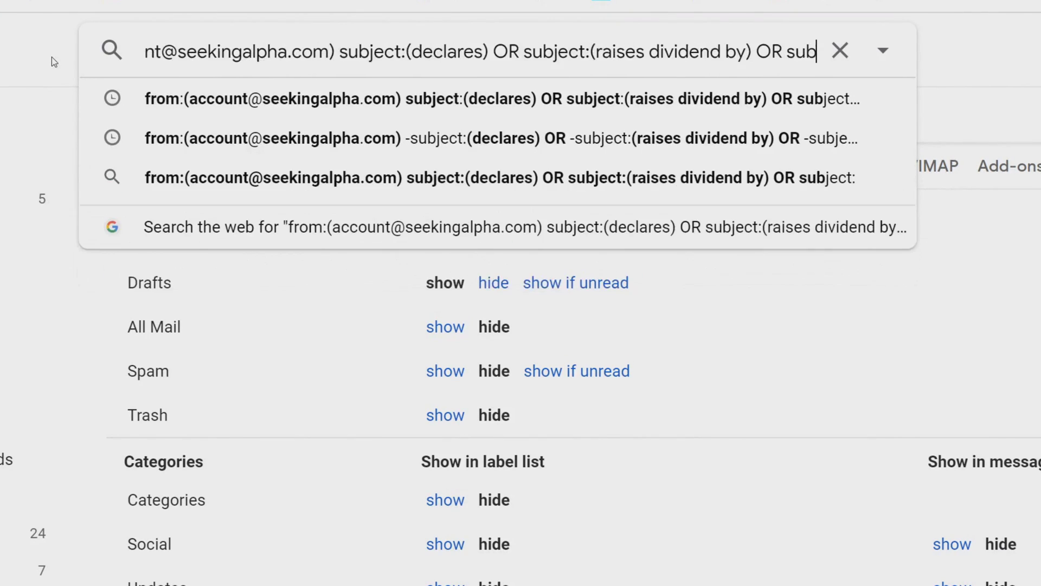
pyautogui.write('ject:(increases divid')
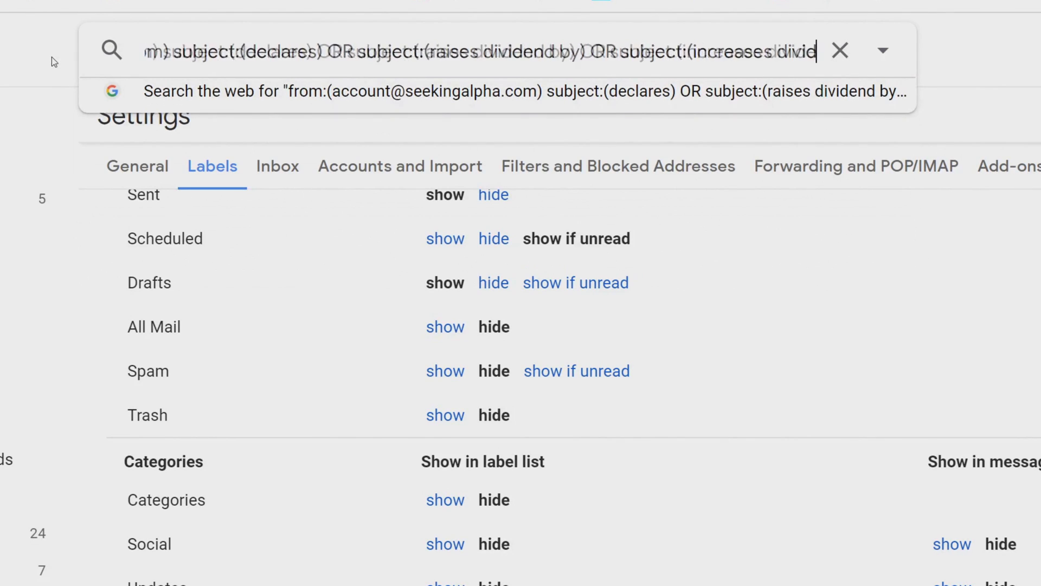
pyautogui.write('end by)')
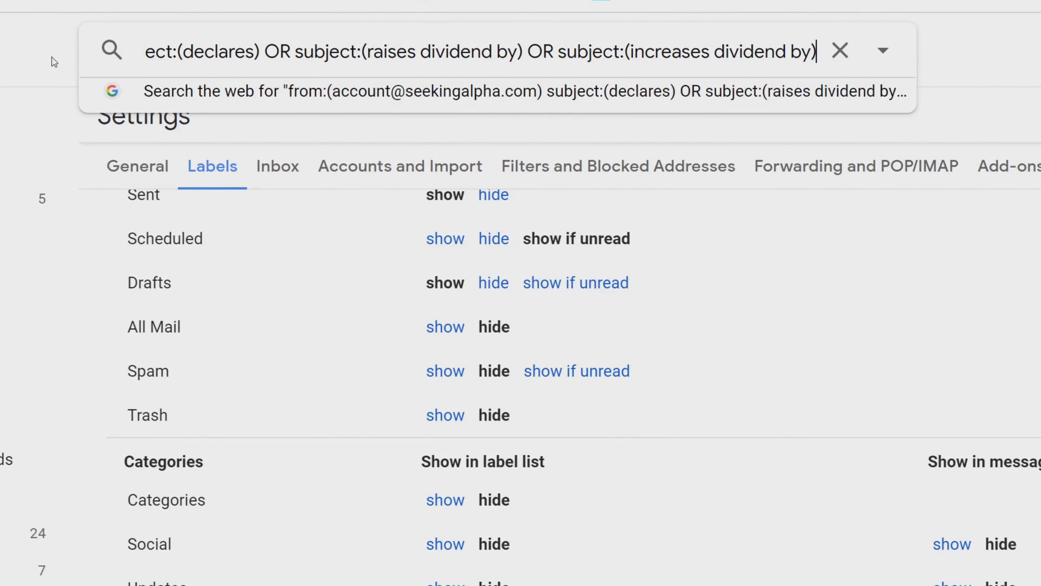
pyautogui.press('Return')
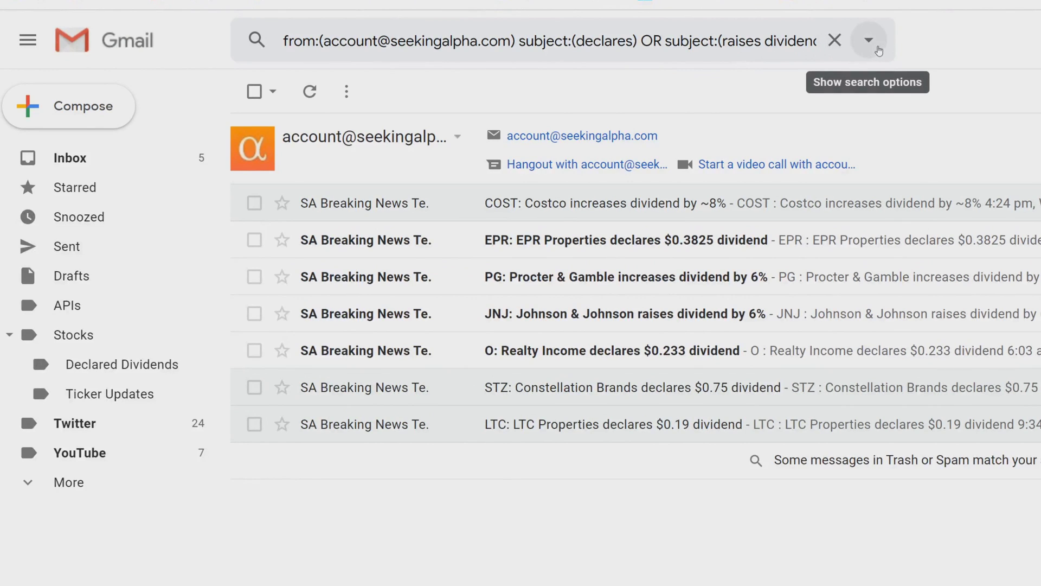
pyautogui.click(875, 48)
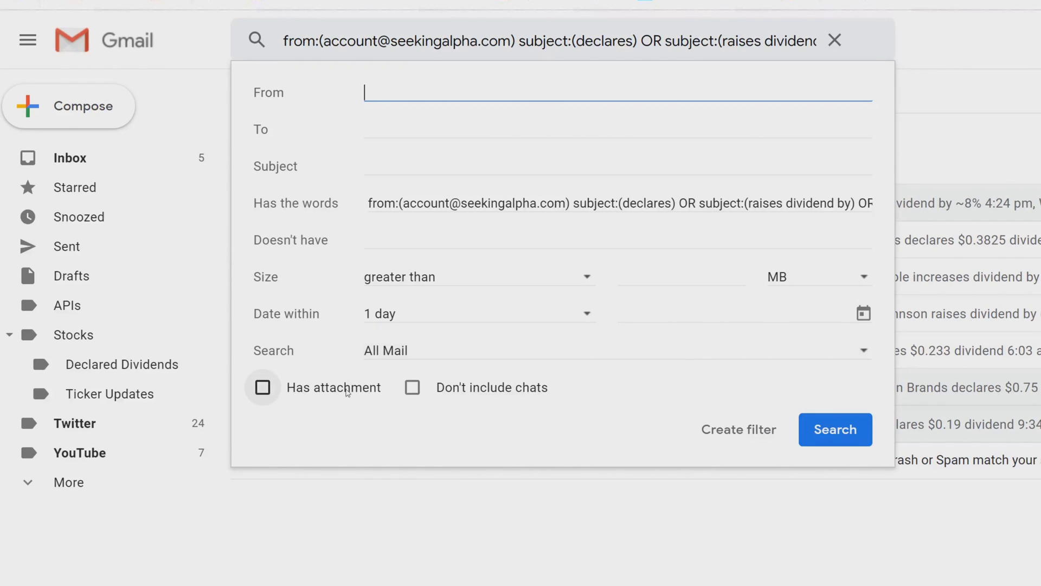
# Turn the dividend search into a filter that skips the Inbox and applies Stocks/Declared Dividends
pyautogui.click(731, 434)
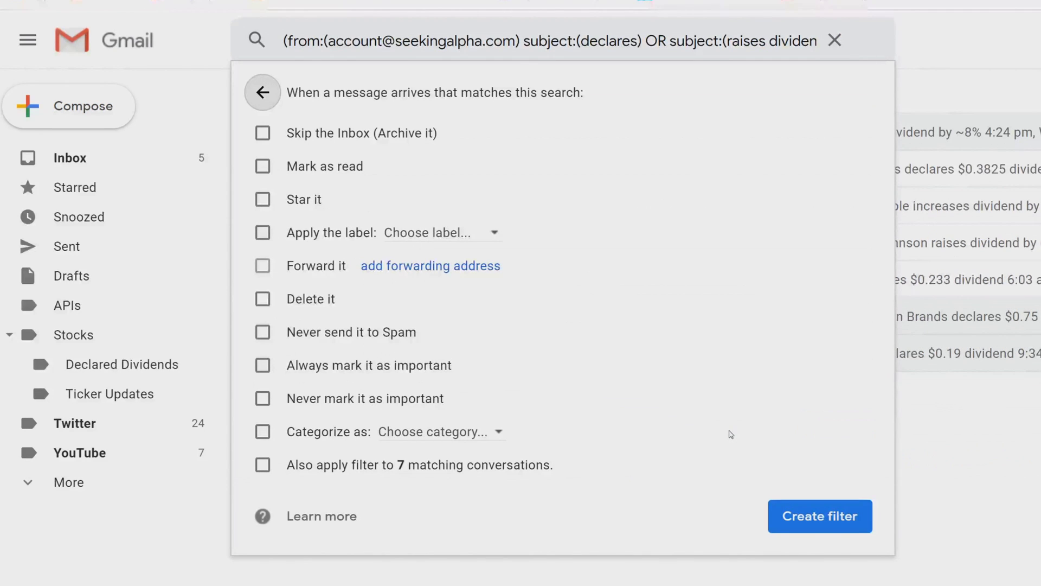
pyautogui.click(263, 134)
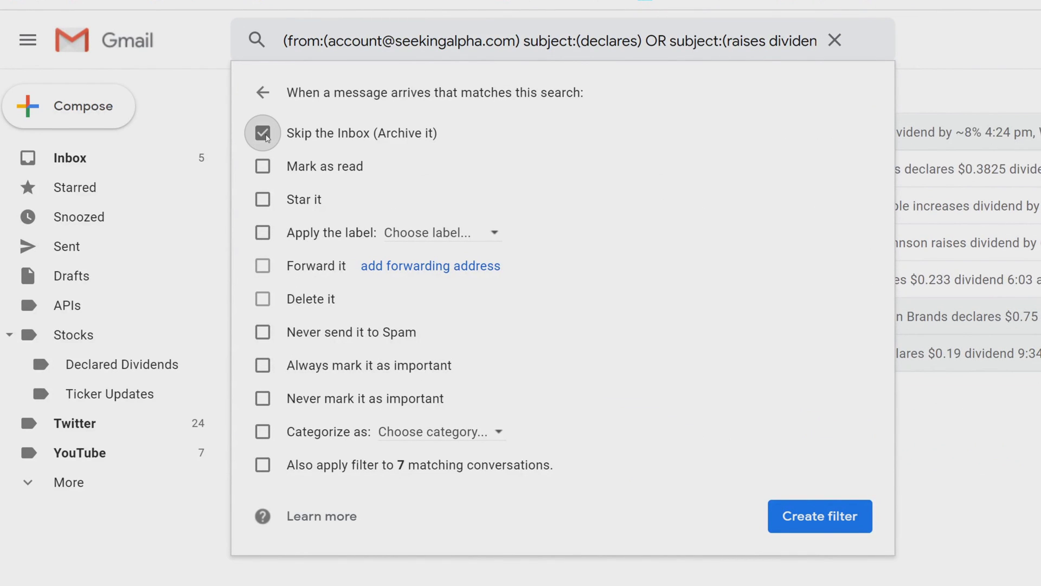
pyautogui.click(262, 233)
pyautogui.click(486, 237)
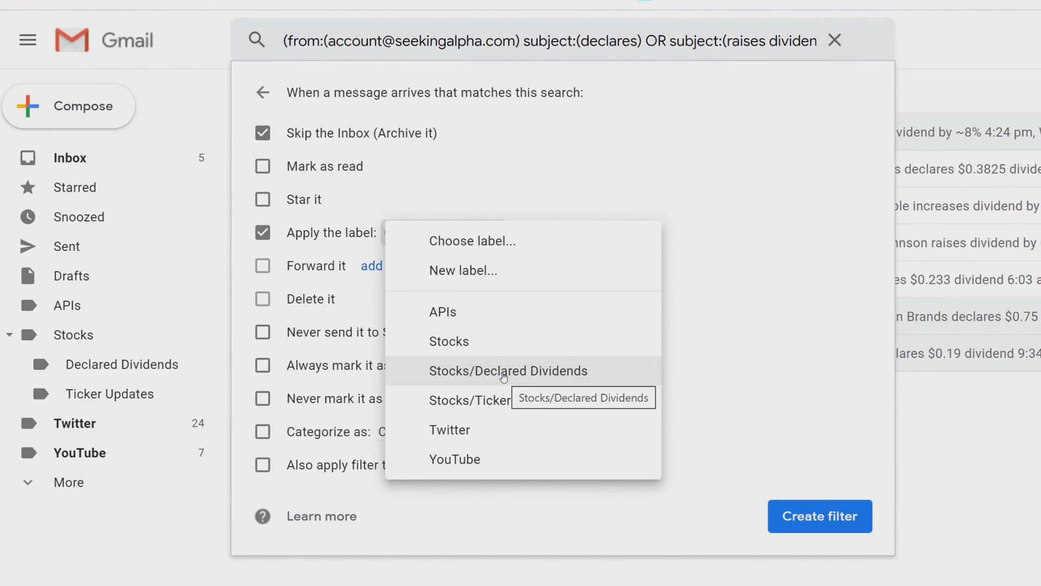
pyautogui.click(504, 374)
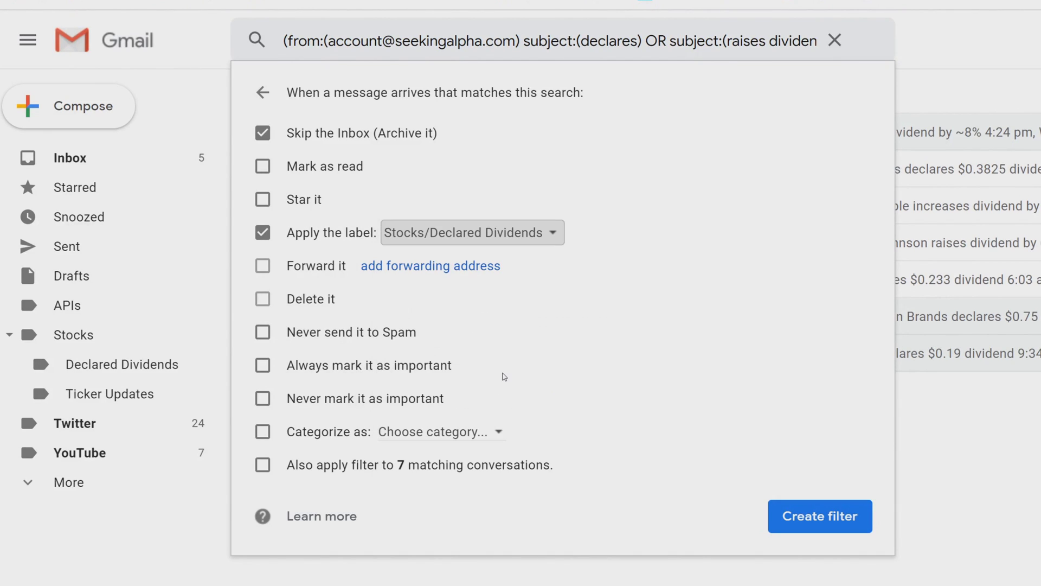
# Apply the filter to the 7 existing matches, save it, and view the Declared Dividends label
pyautogui.click(263, 468)
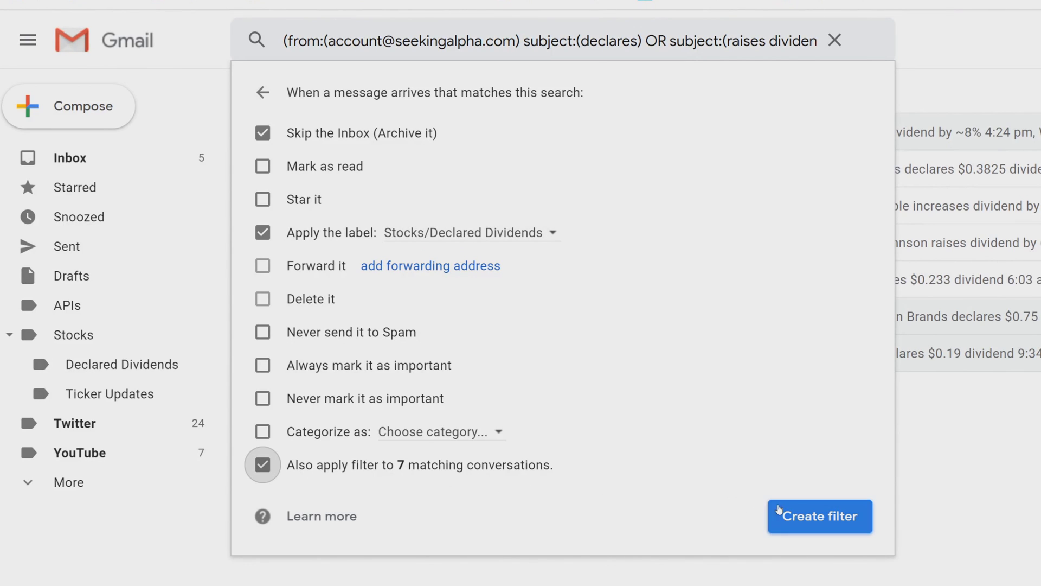
pyautogui.click(806, 517)
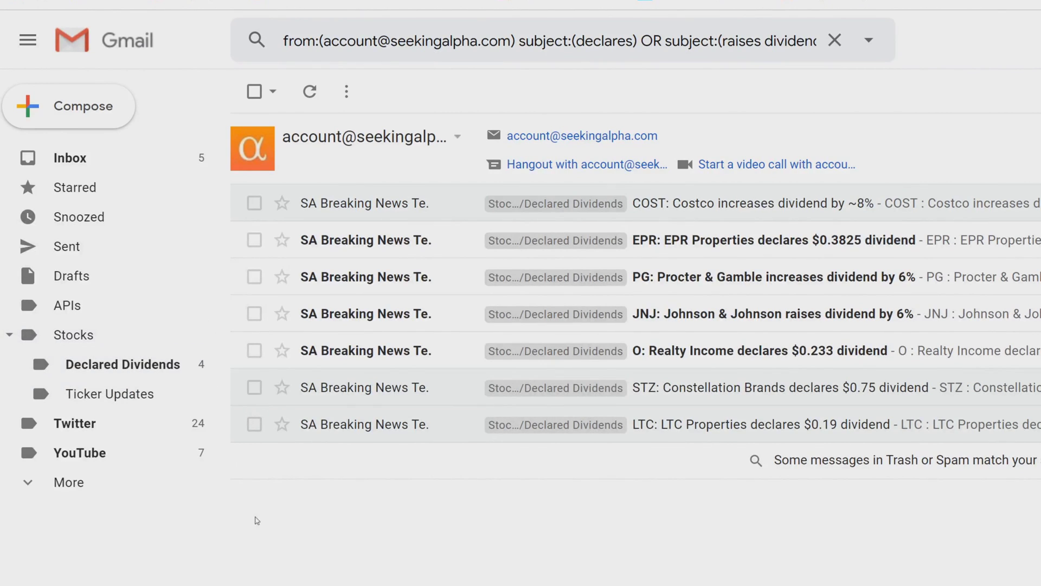
pyautogui.click(122, 364)
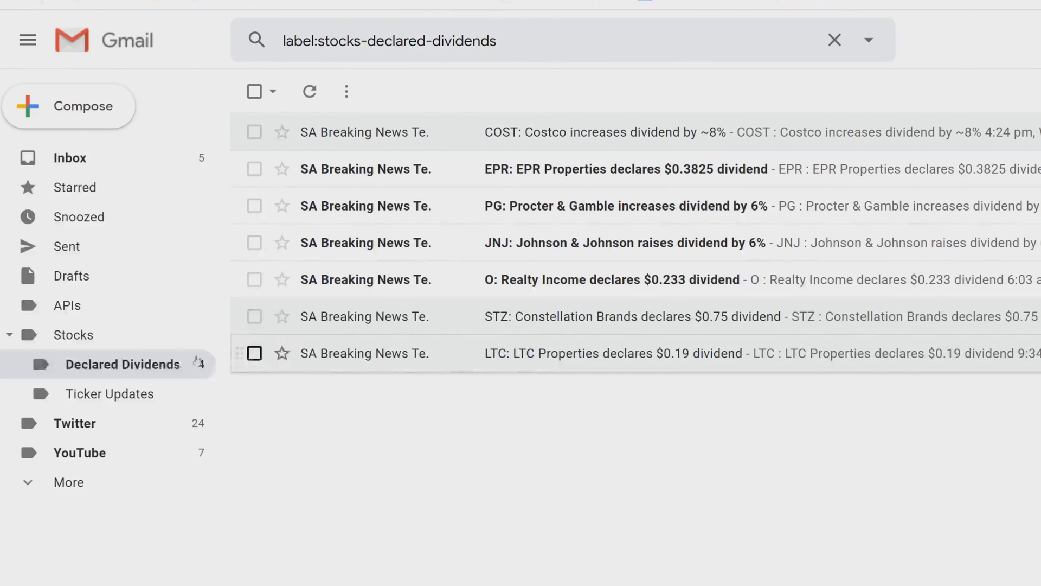
# Confirm Ticker Updates is empty, return to Declared Dividends, and clear the label search
pyautogui.click(98, 400)
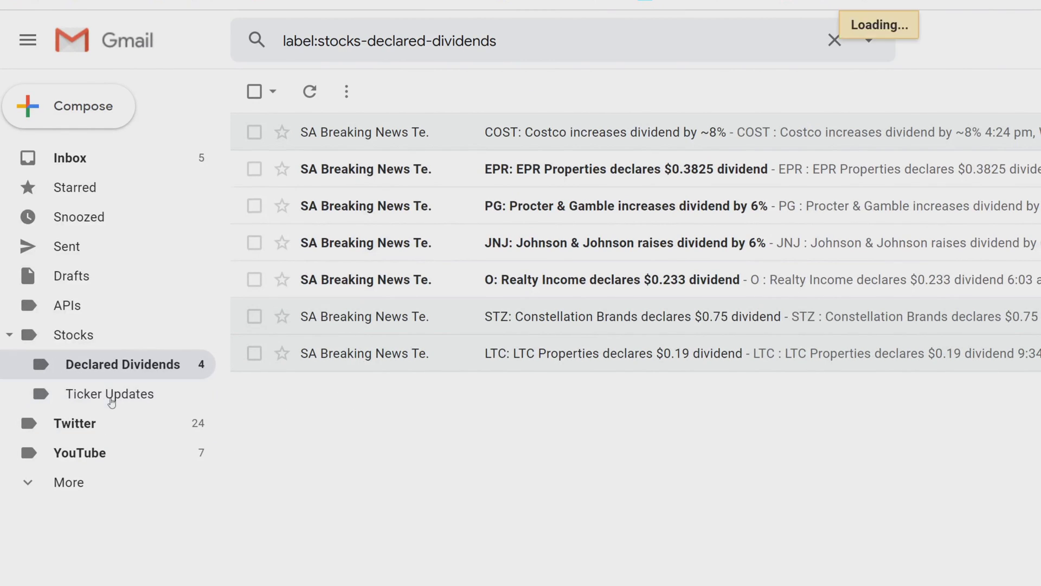
pyautogui.click(128, 363)
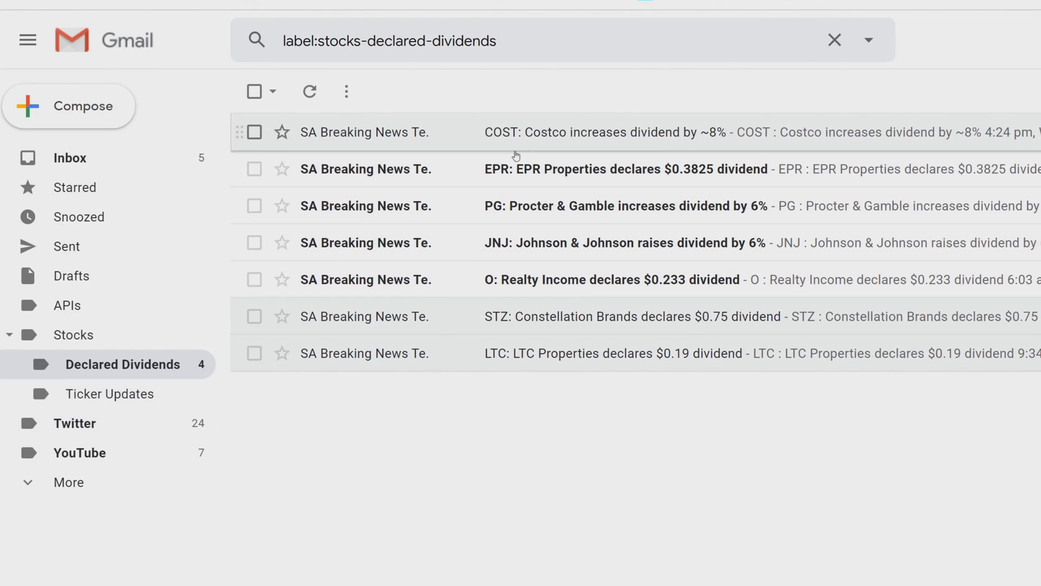
pyautogui.click(653, 32)
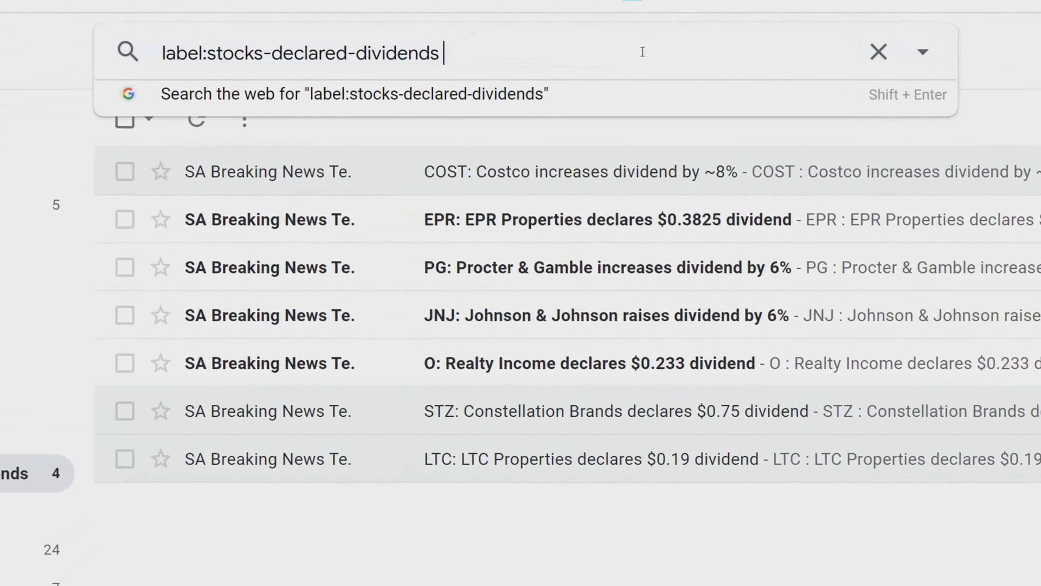
pyautogui.click(879, 52)
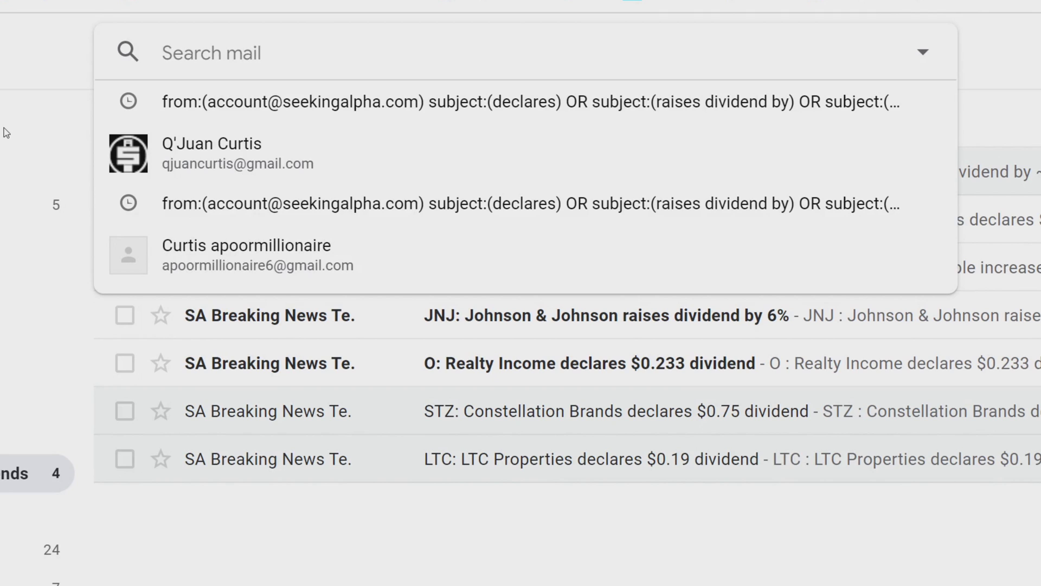
# Search Seeking Alpha's emails excluding subjects 'declares', 'raises dividend by', 'increases dividend by', and open advanced search options
pyautogui.write('from:')
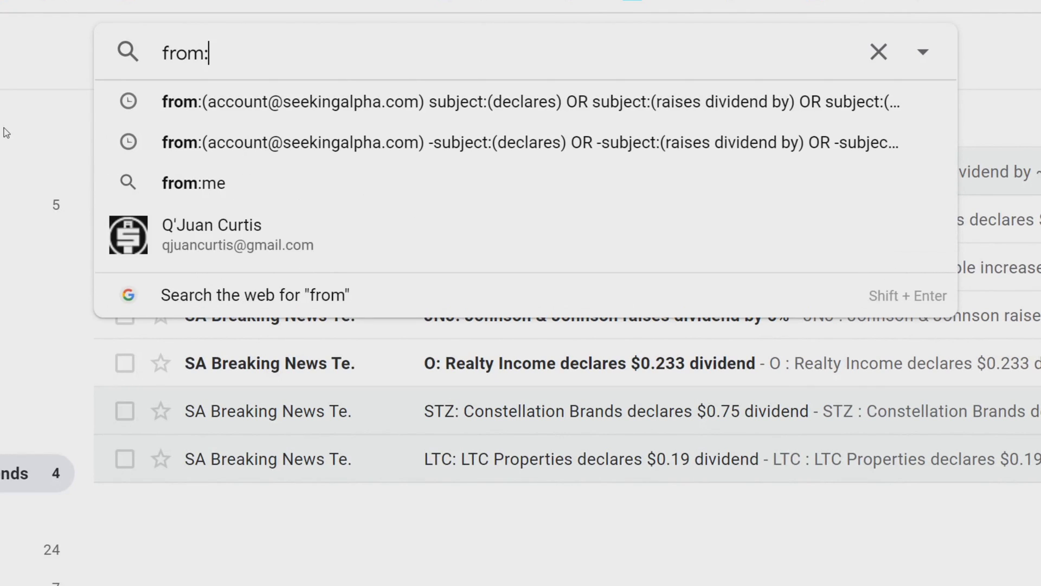
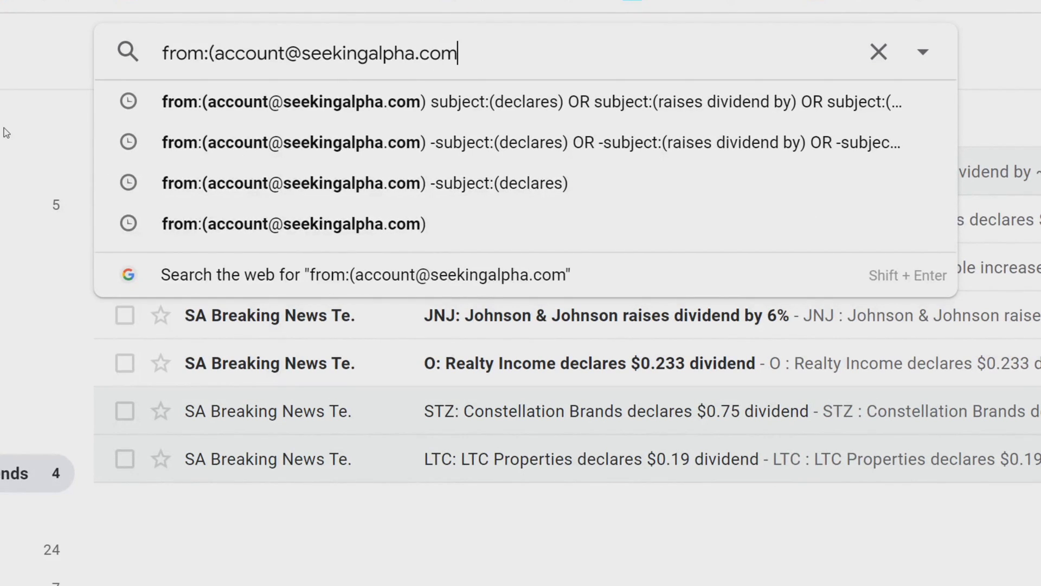
pyautogui.write(') -subje')
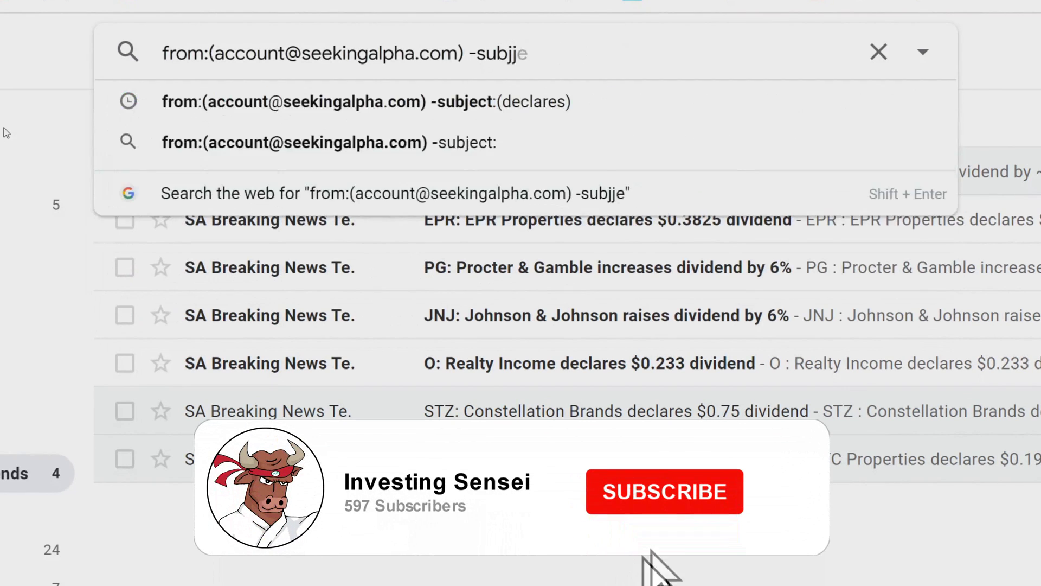
pyautogui.write('ct:(declares) -subject:(declares) -s')
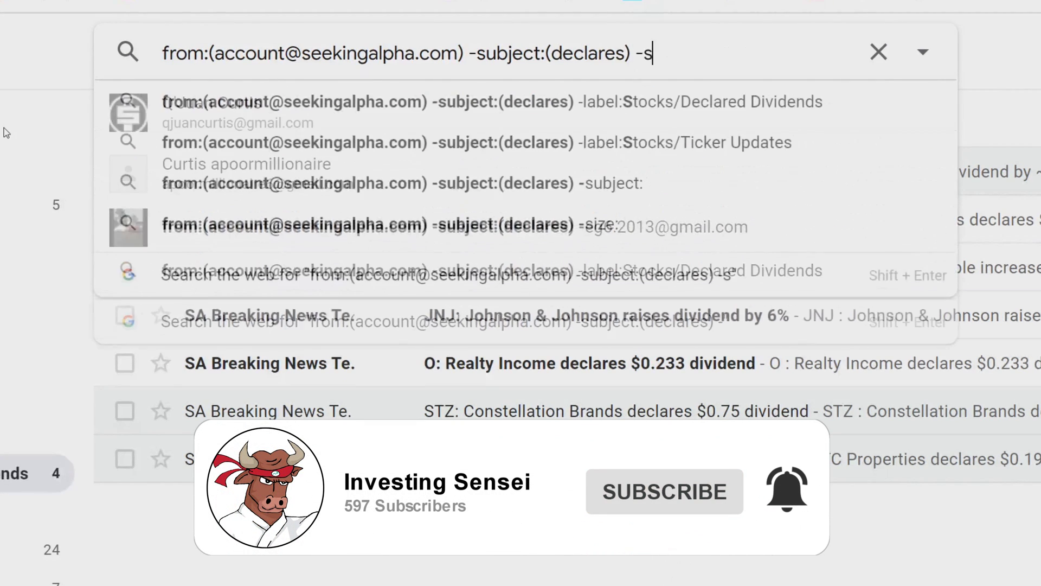
pyautogui.write('ubject:("raises')
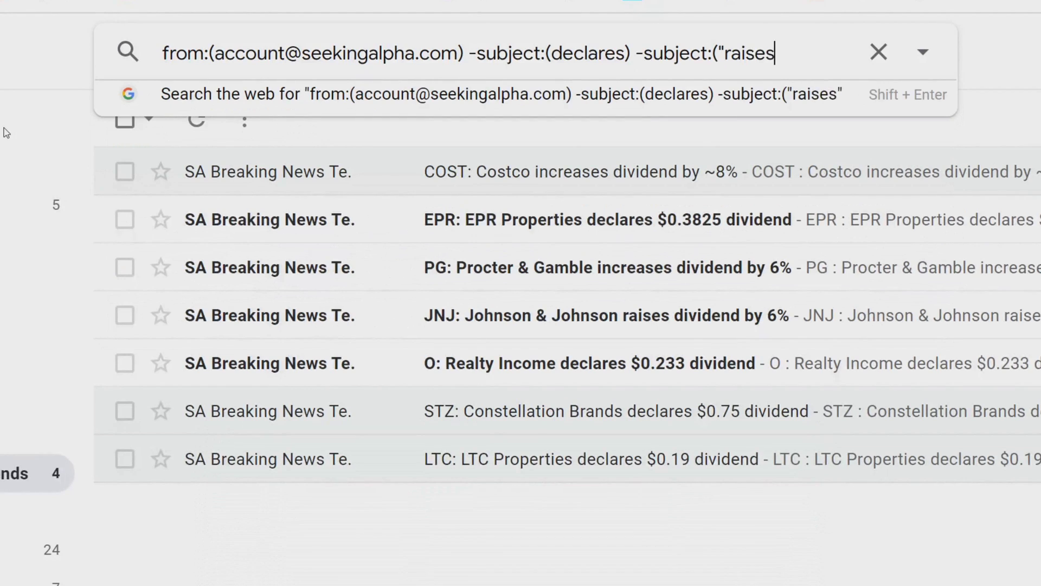
pyautogui.write(' dividend by") -subject:("incr')
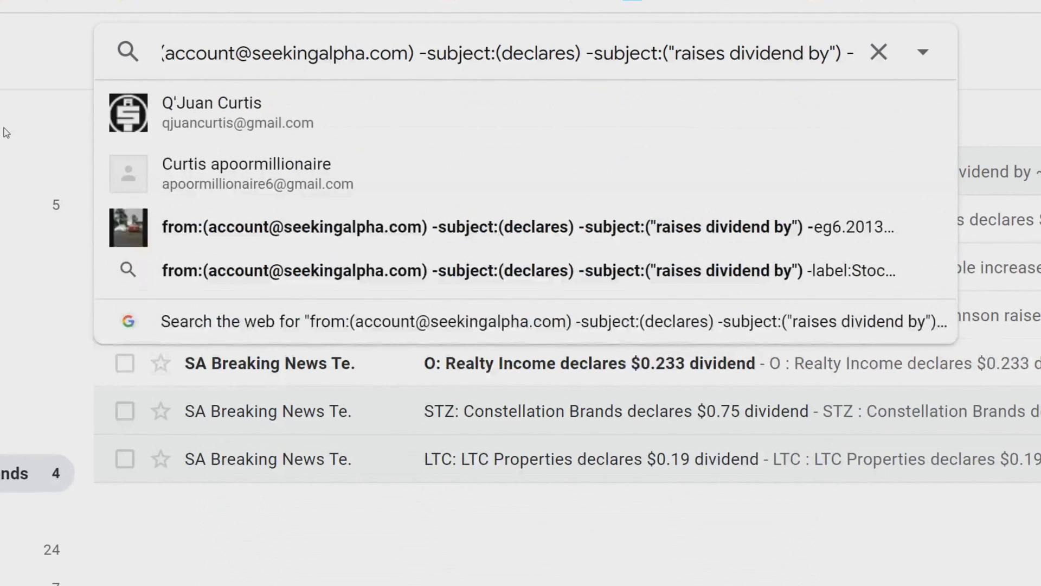
pyautogui.write('eases dividend by")')
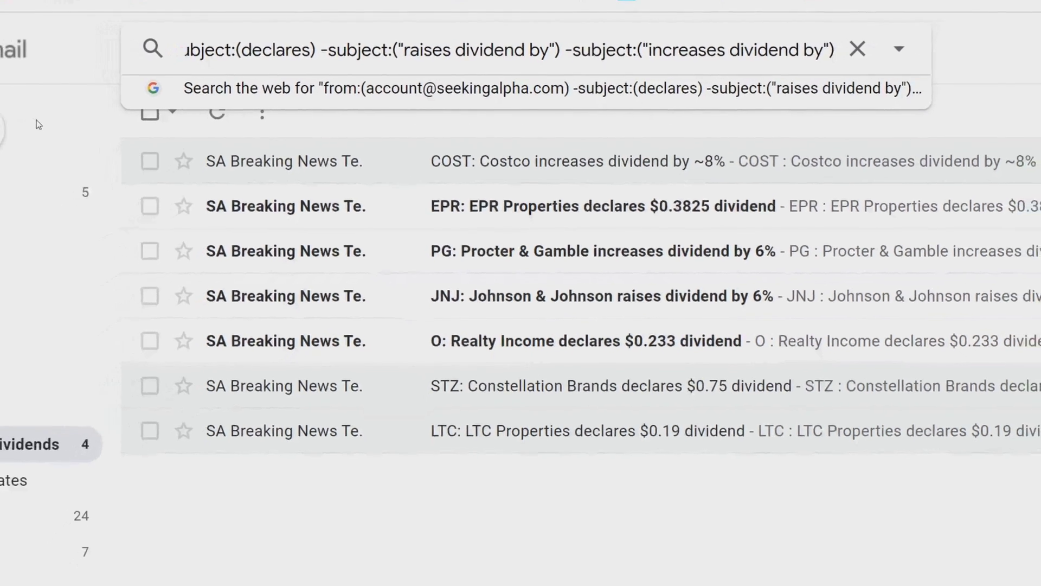
pyautogui.press('Return')
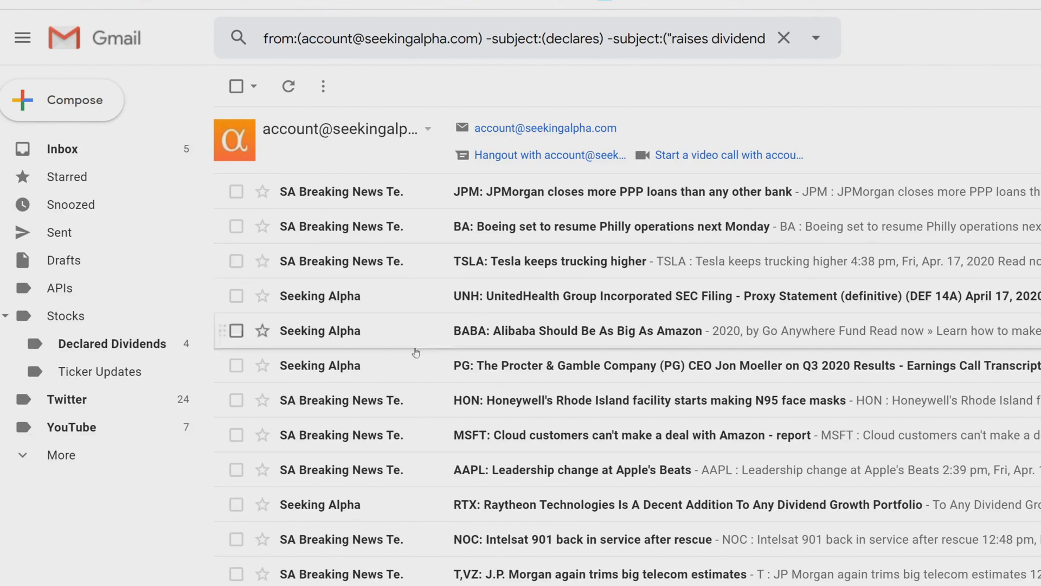
pyautogui.click(815, 43)
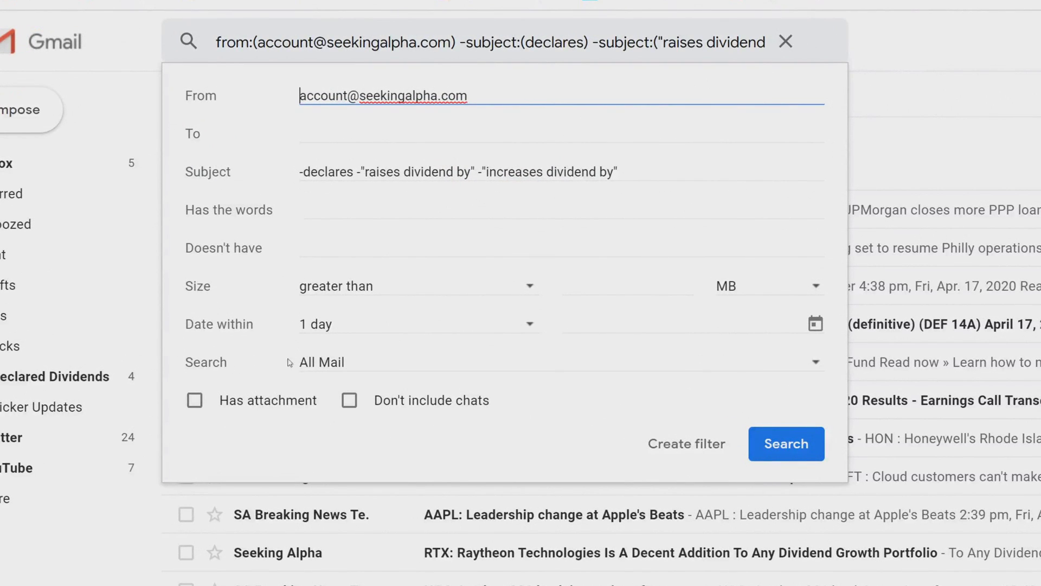
# Filter the non-dividend alerts to skip the Inbox and get Stocks/Ticker Updates, including existing emails
pyautogui.click(682, 446)
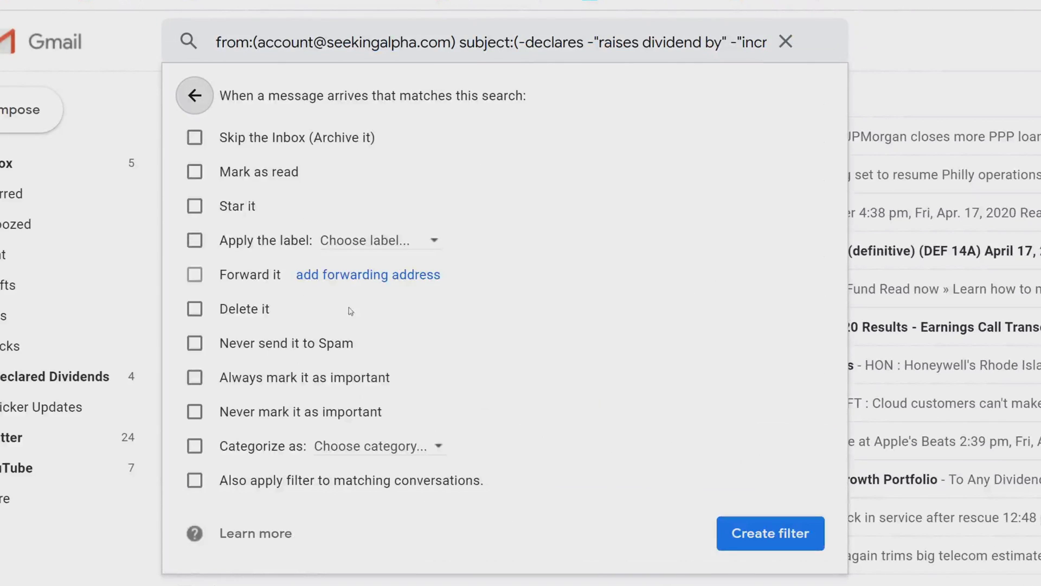
pyautogui.click(193, 137)
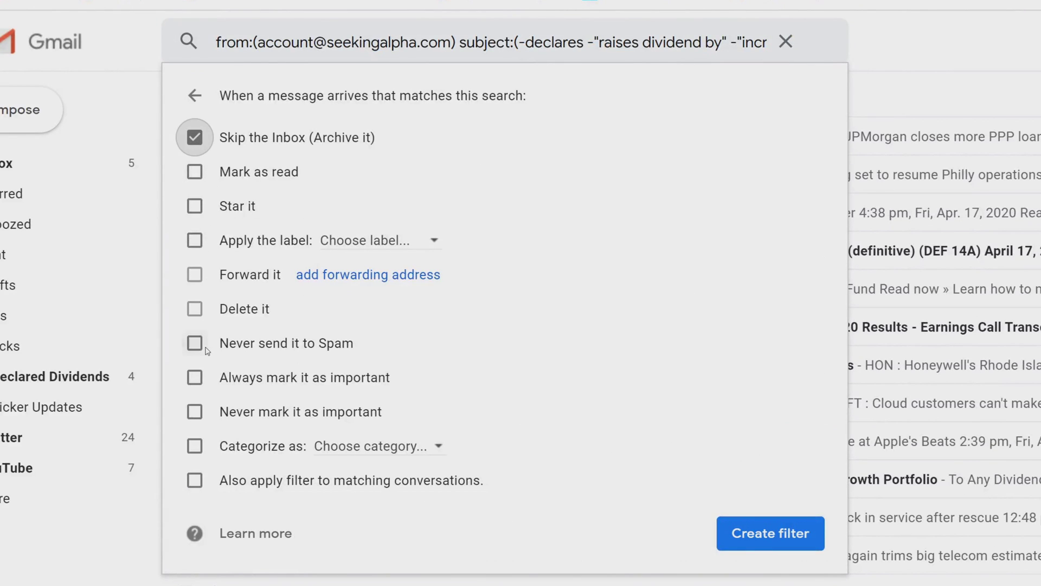
pyautogui.click(195, 243)
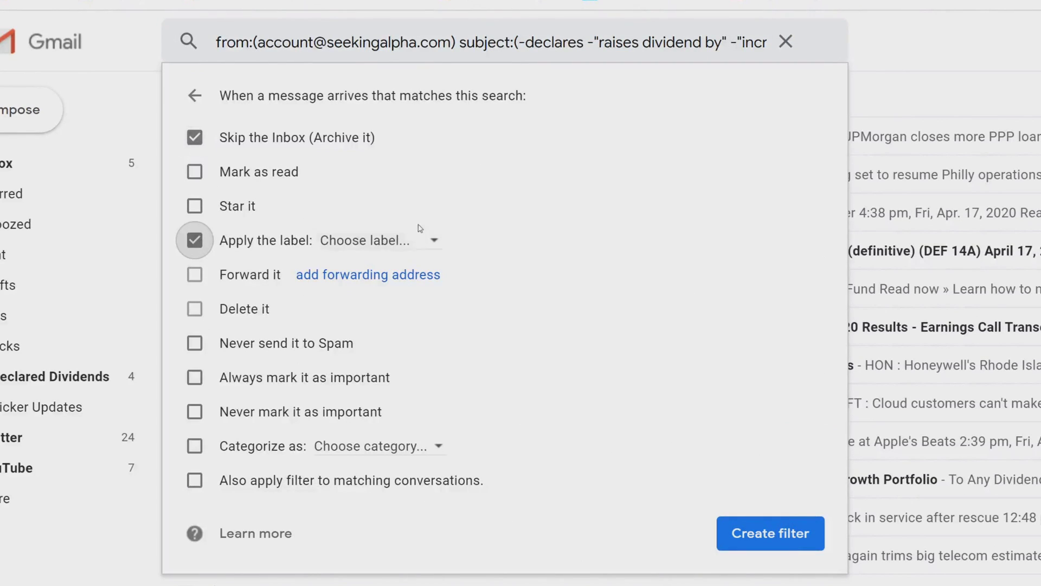
pyautogui.click(432, 240)
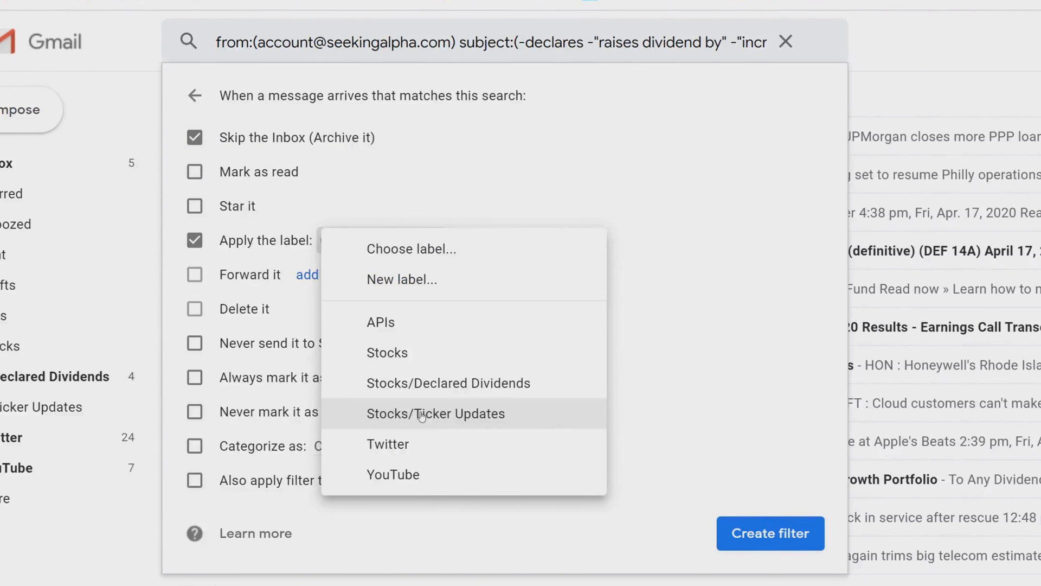
pyautogui.click(422, 415)
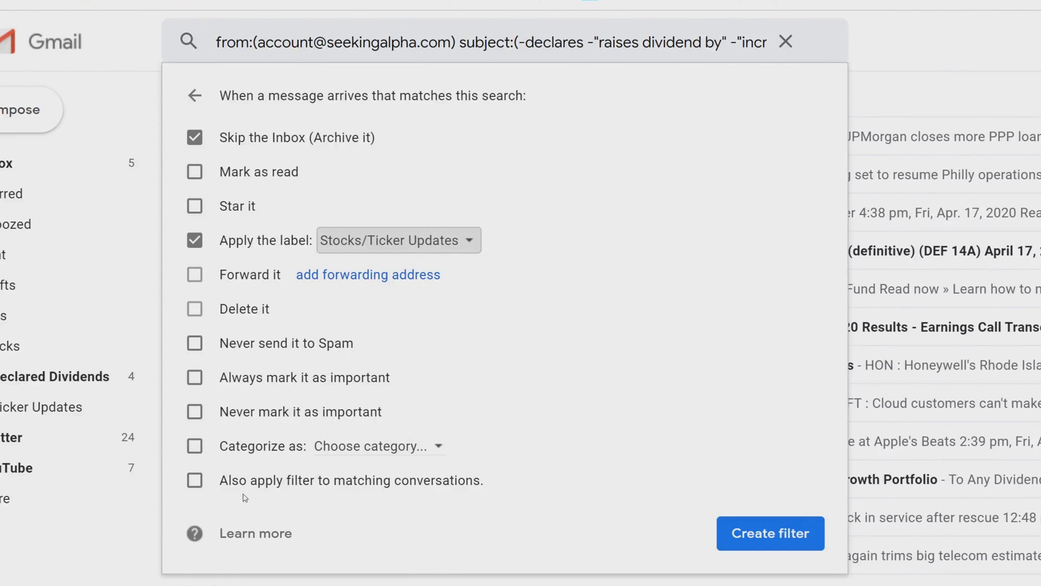
pyautogui.click(193, 481)
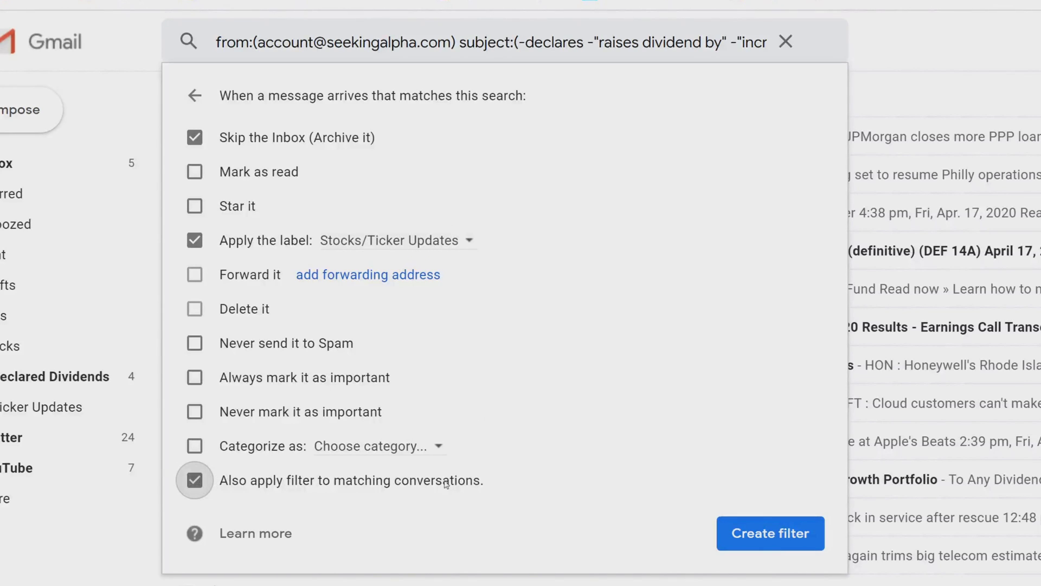
pyautogui.click(762, 537)
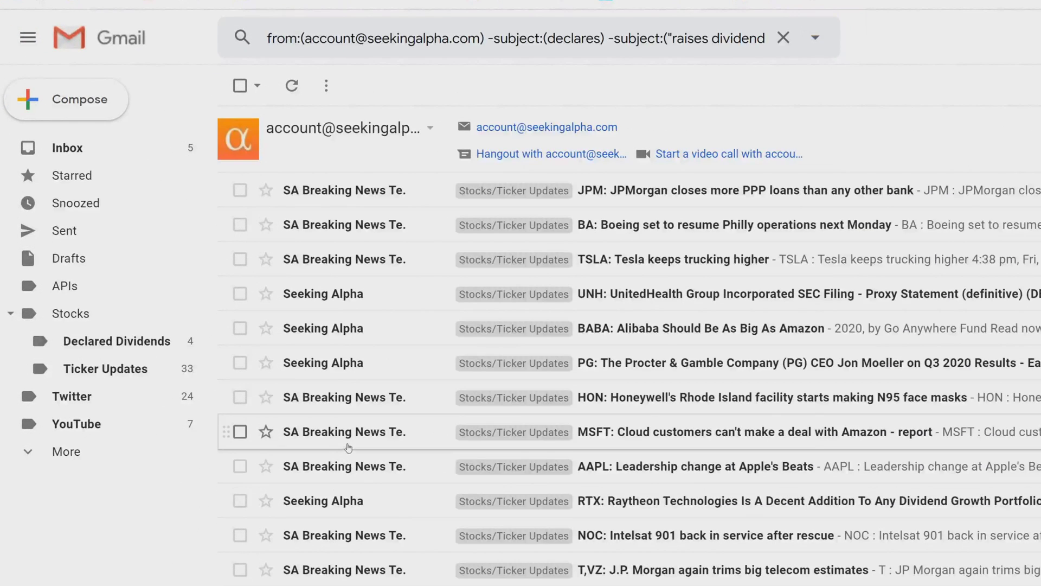
# Review both labels, open the Costco dividend email, then open the JPMorgan alert in Ticker Updates
pyautogui.click(98, 374)
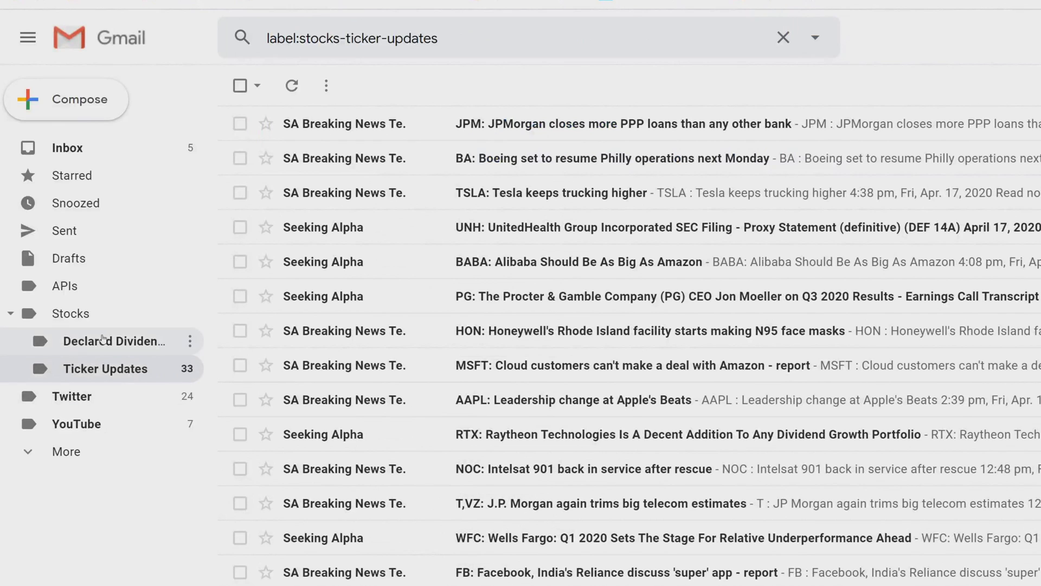
pyautogui.click(125, 341)
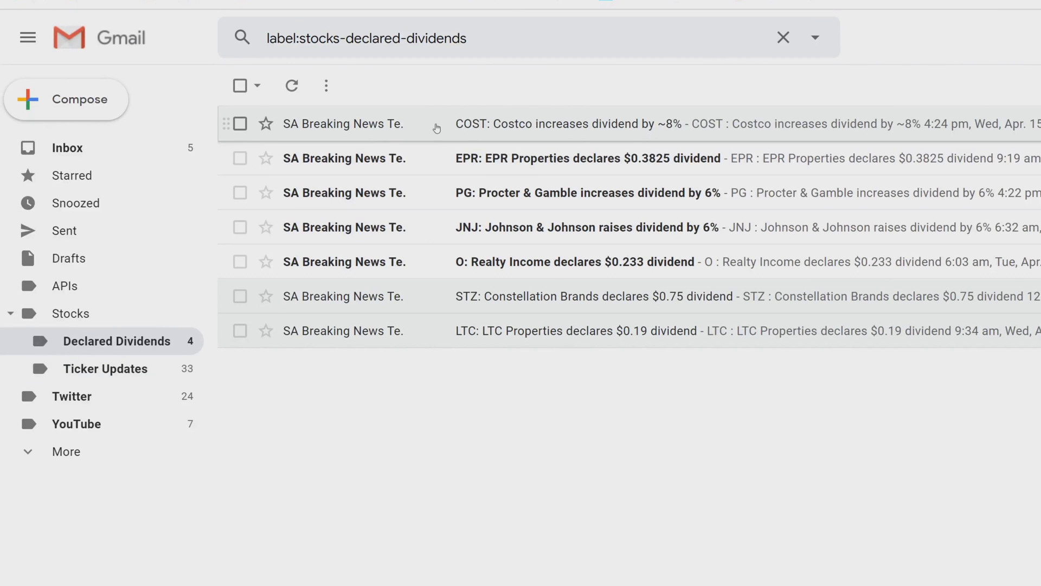
pyautogui.click(439, 128)
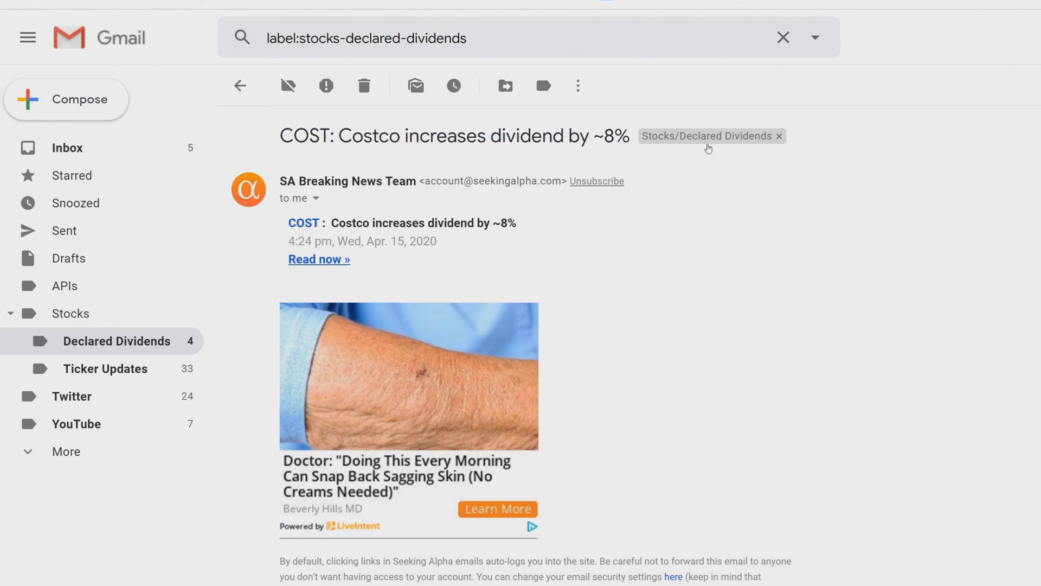
pyautogui.click(103, 370)
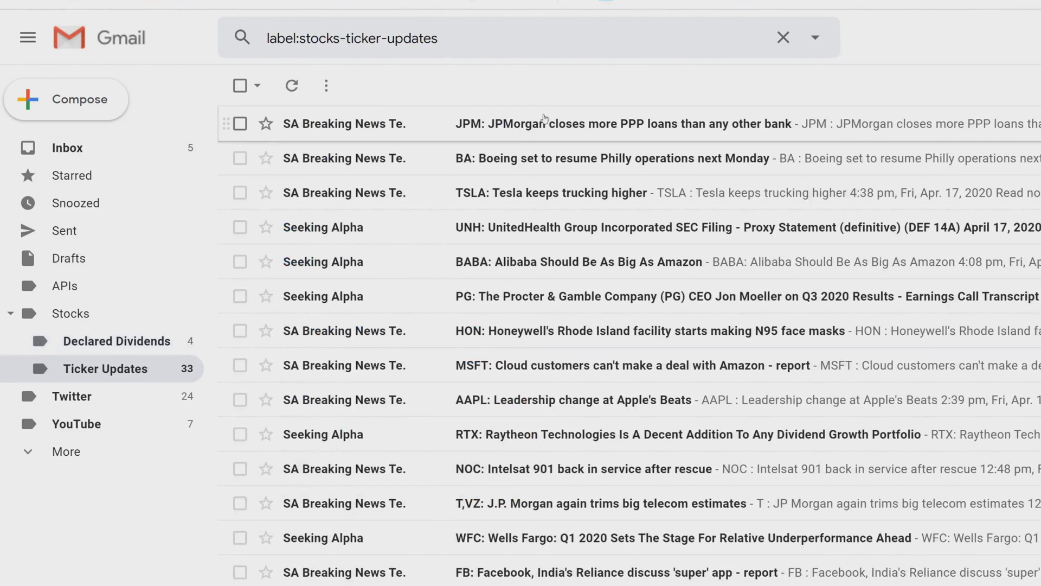
pyautogui.click(545, 120)
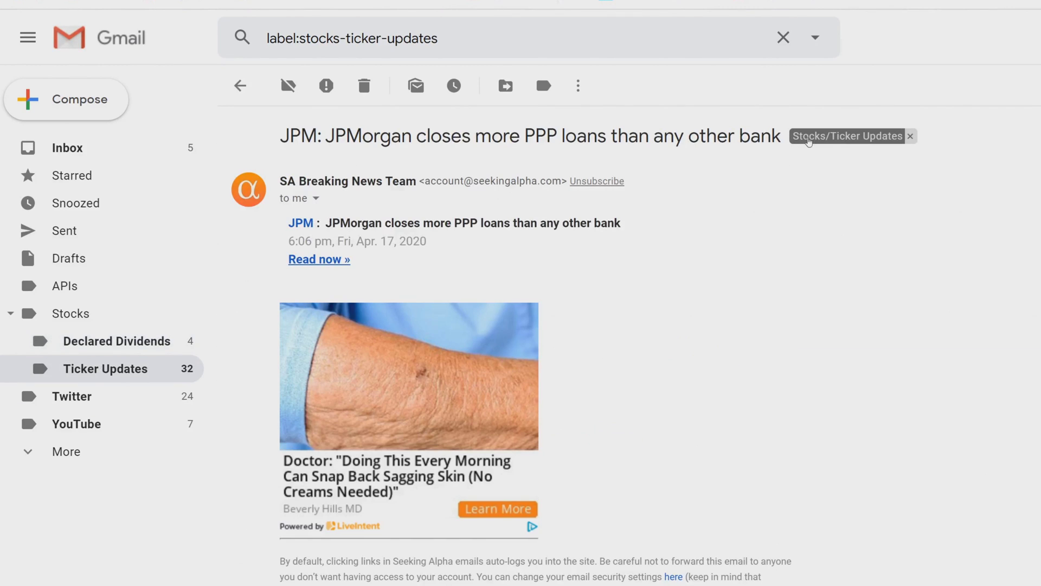